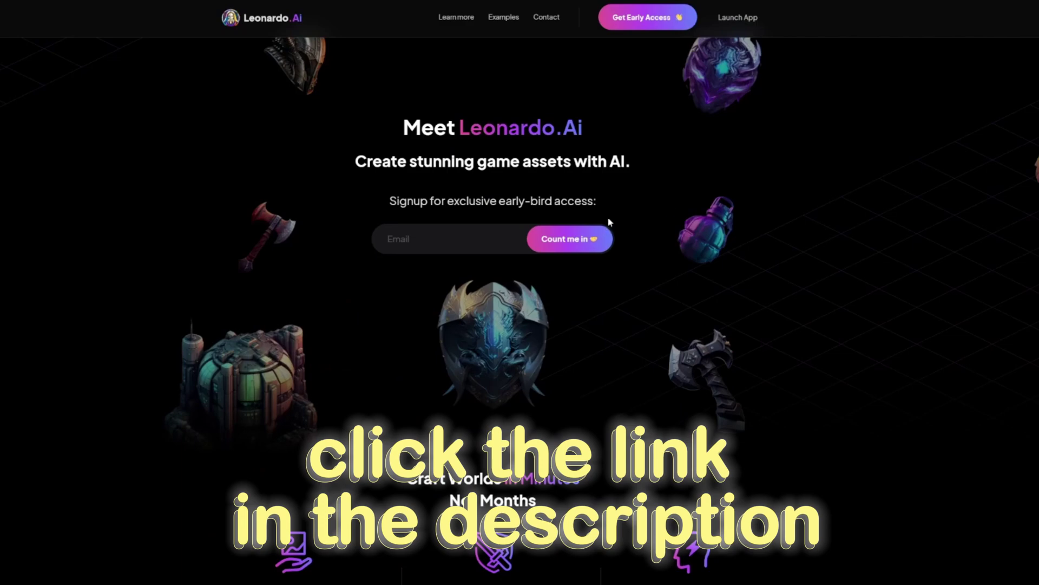
Sign up for Leonardo.Ai early access, then follow the Join Discord invite
left_click(646, 18)
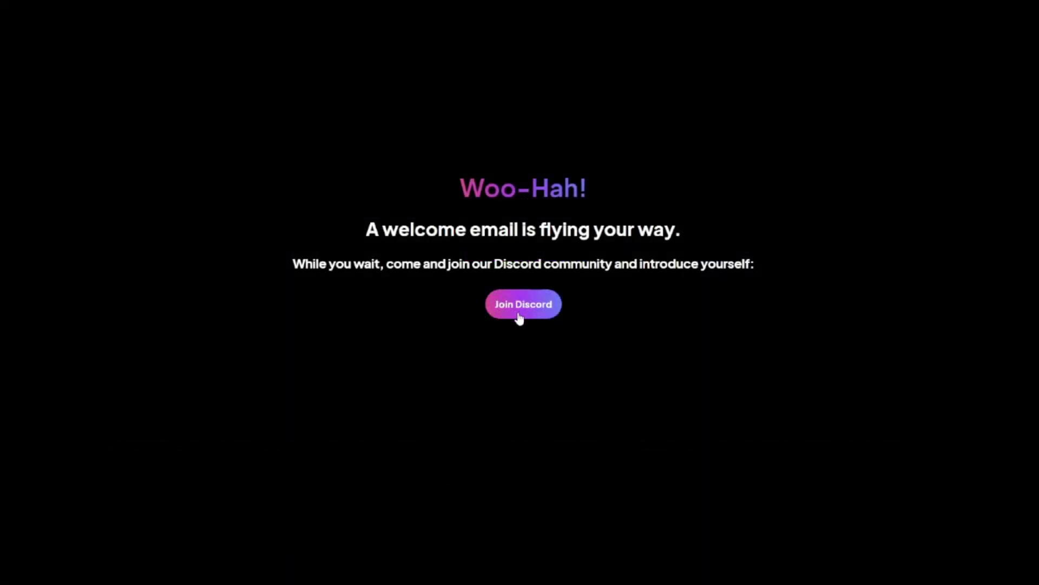
left_click(521, 305)
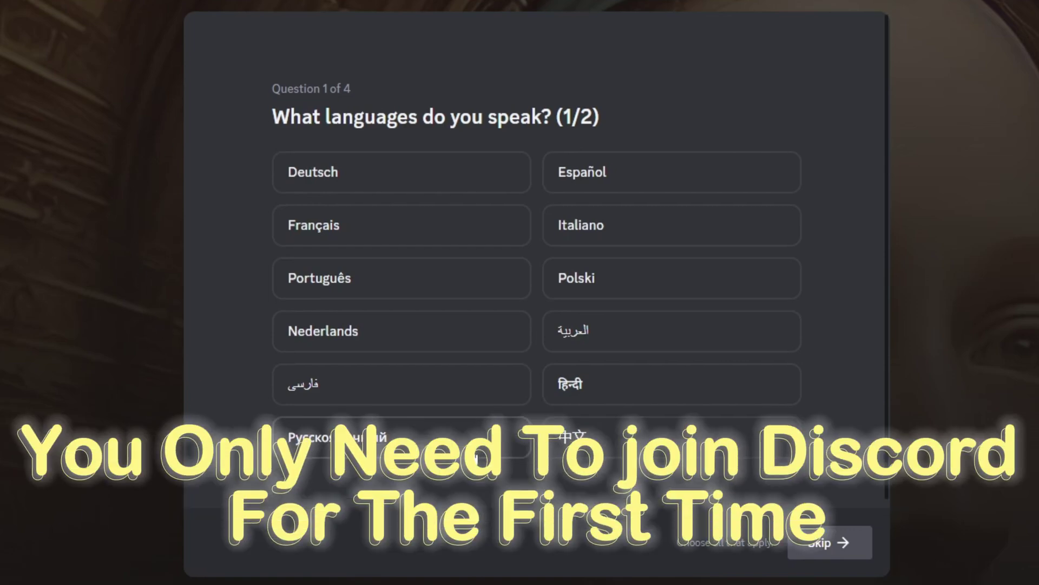
Answer Discord onboarding with Create Art, accept the web-app and /imagine acknowledgements, and finish
scroll(503, 471, "down", 1)
scroll(835, 364, "up", 1)
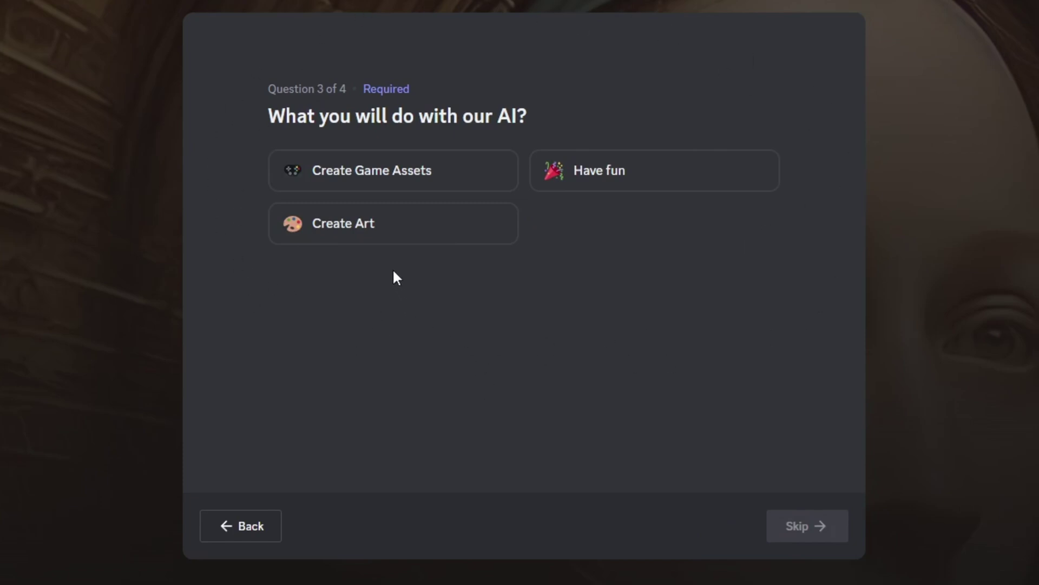
left_click(381, 224)
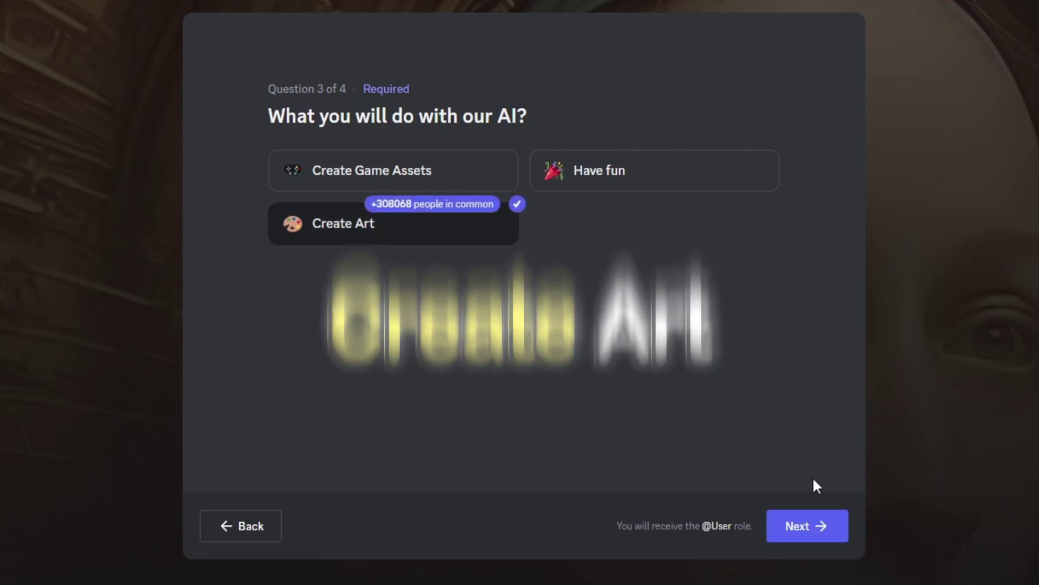
left_click(796, 526)
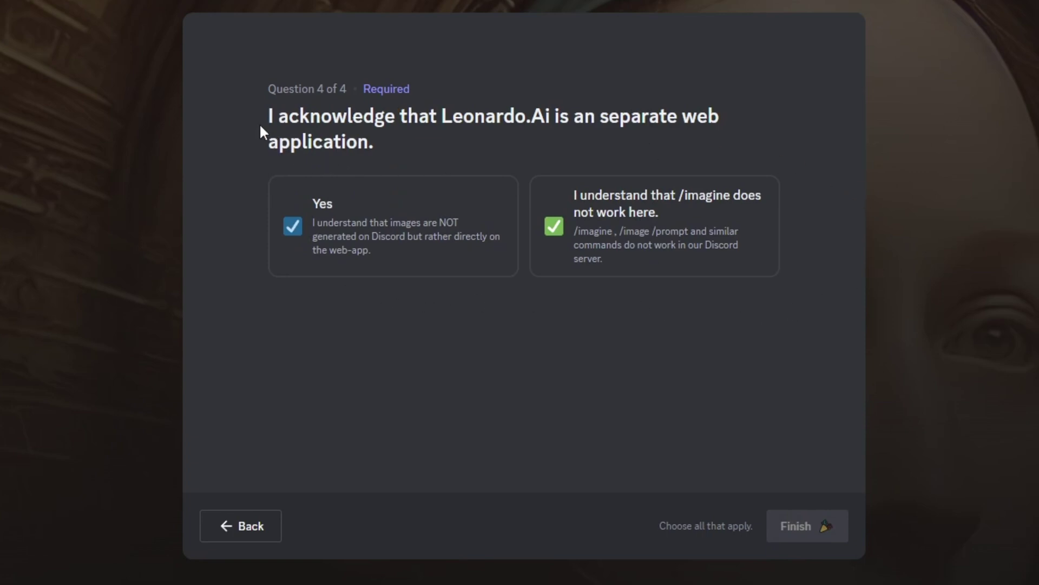
left_click(431, 240)
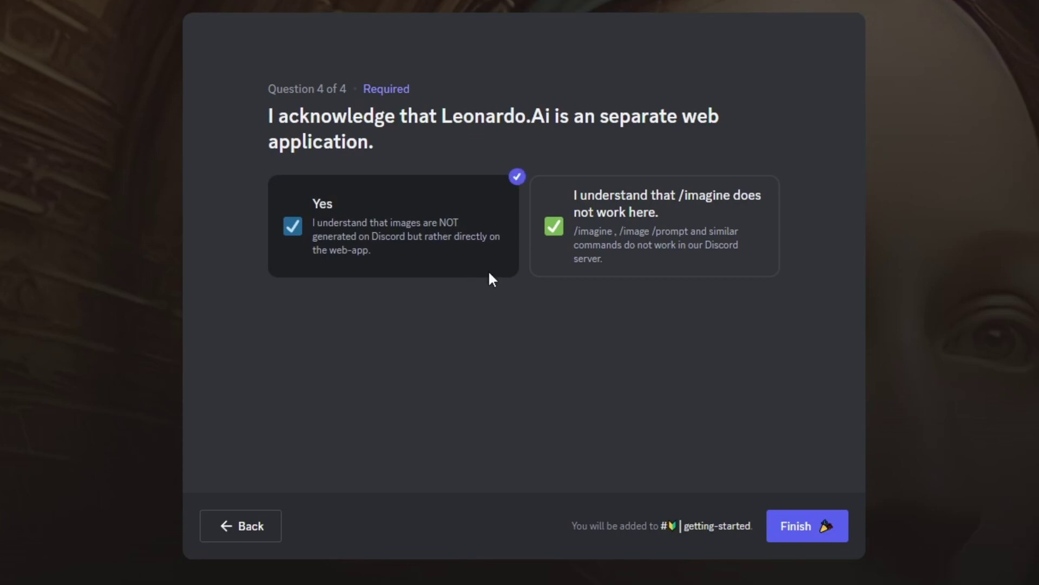
left_click(633, 233)
left_click(804, 526)
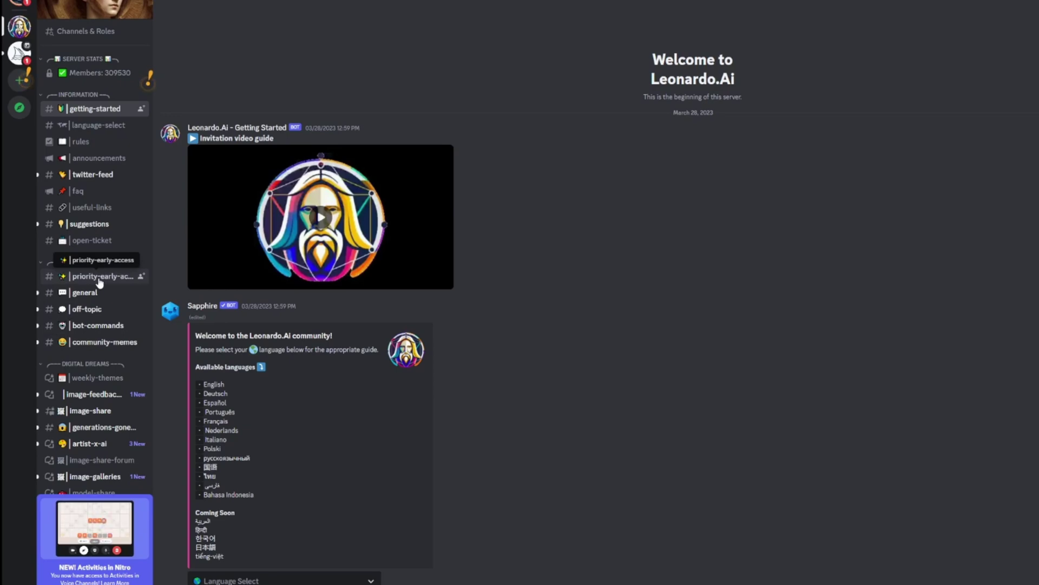
Open the priority-early-access channel and follow its early-access eligibility form link
left_click(100, 277)
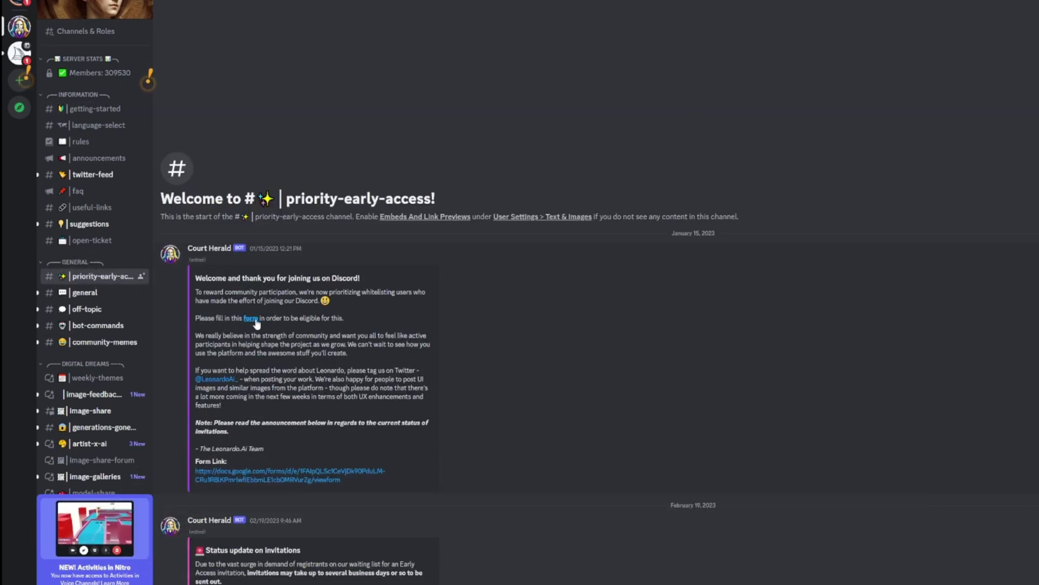
left_click(254, 319)
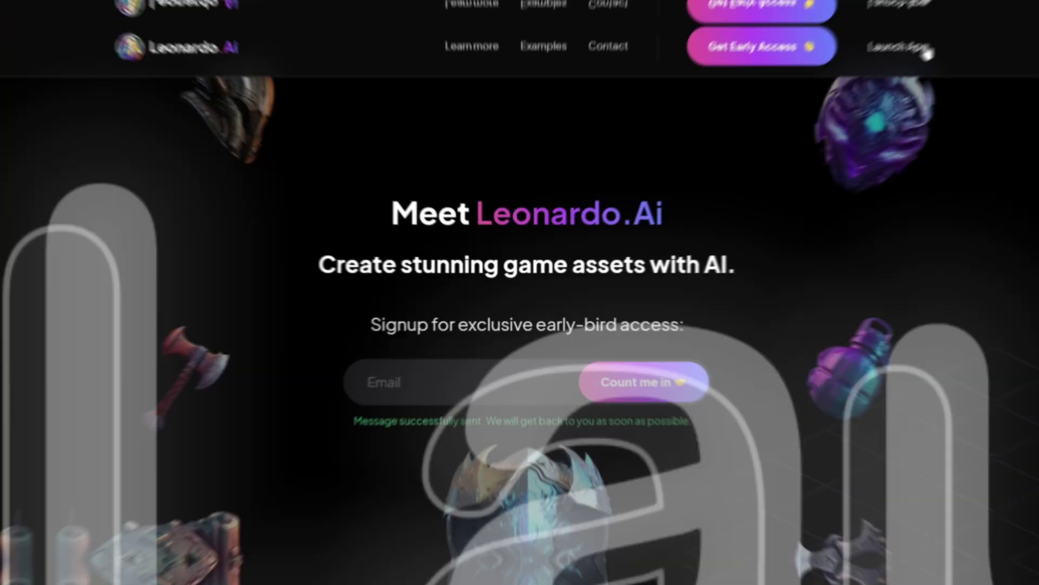
Launch the web app as a whitelisted user and browse the Trending gallery for the tiger guitarist
left_click(920, 49)
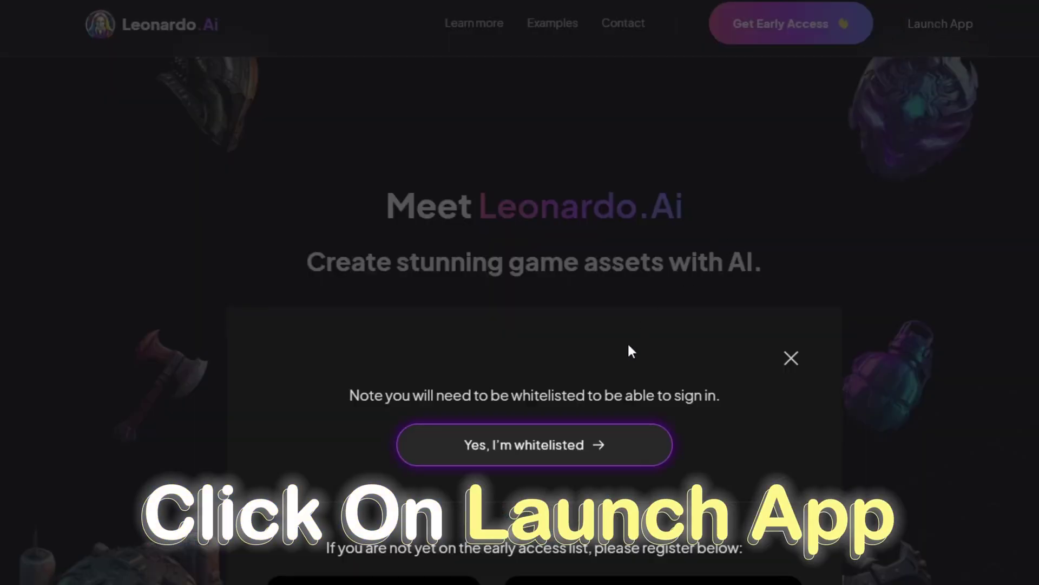
left_click(560, 446)
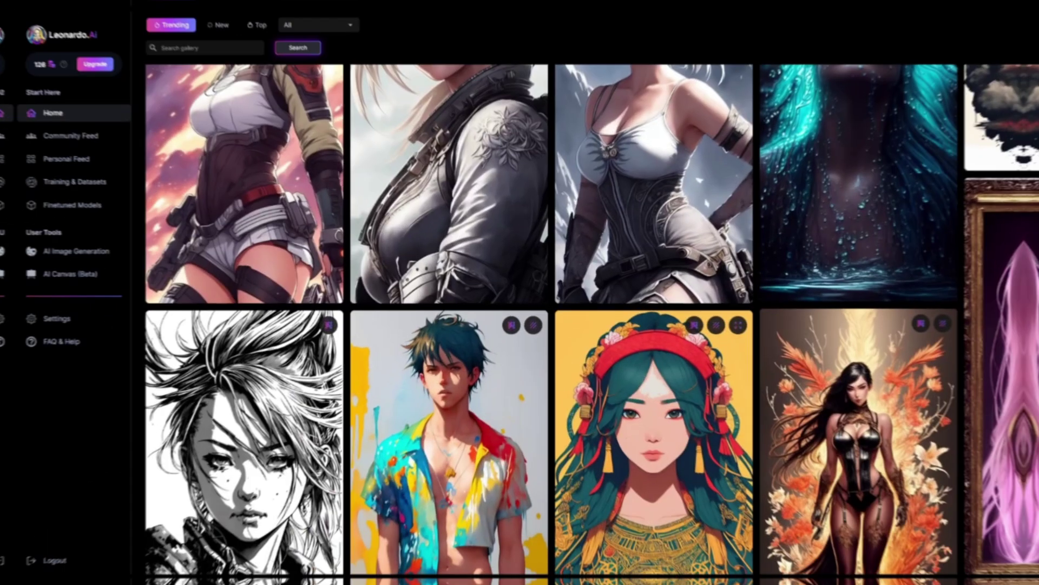
scroll(542, 319, "down", 5)
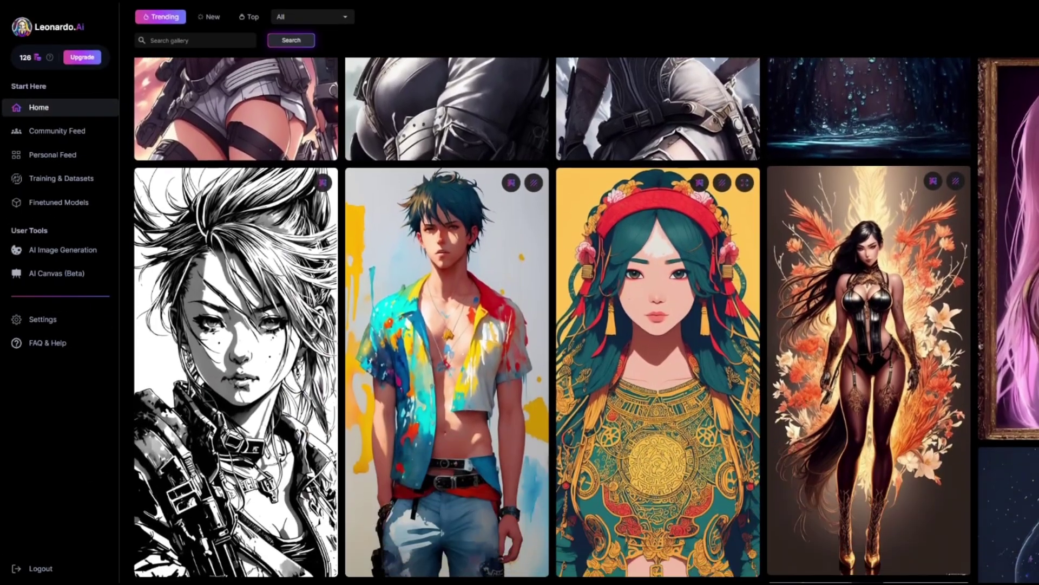
scroll(586, 319, "down", 10)
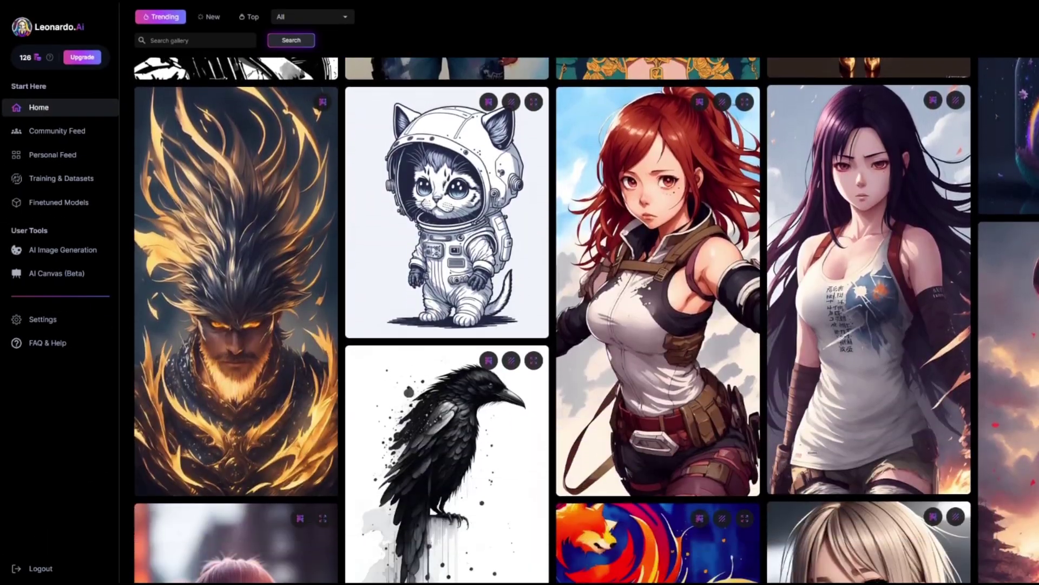
scroll(587, 319, "down", 10)
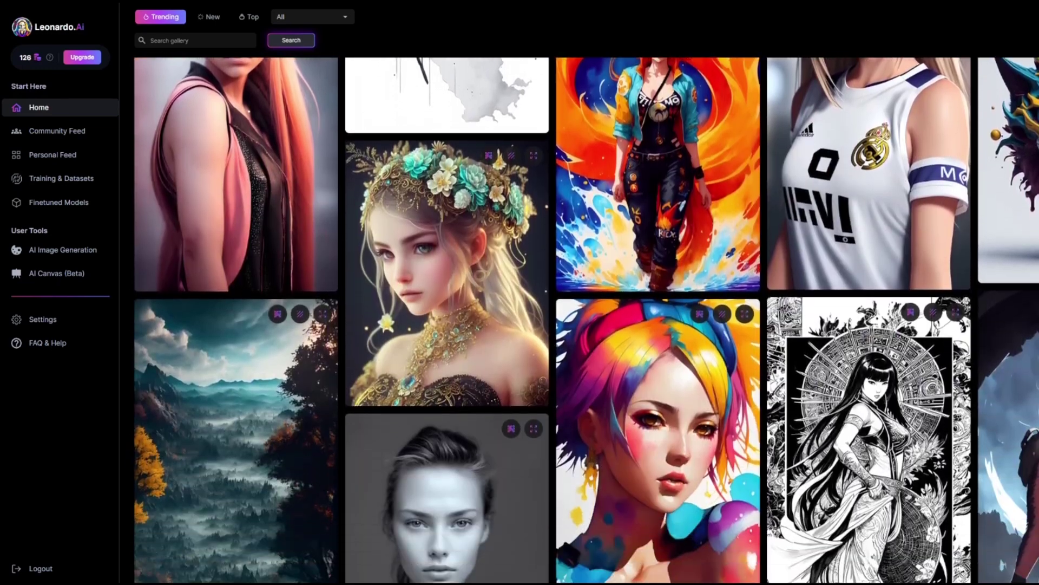
scroll(586, 320, "down", 7)
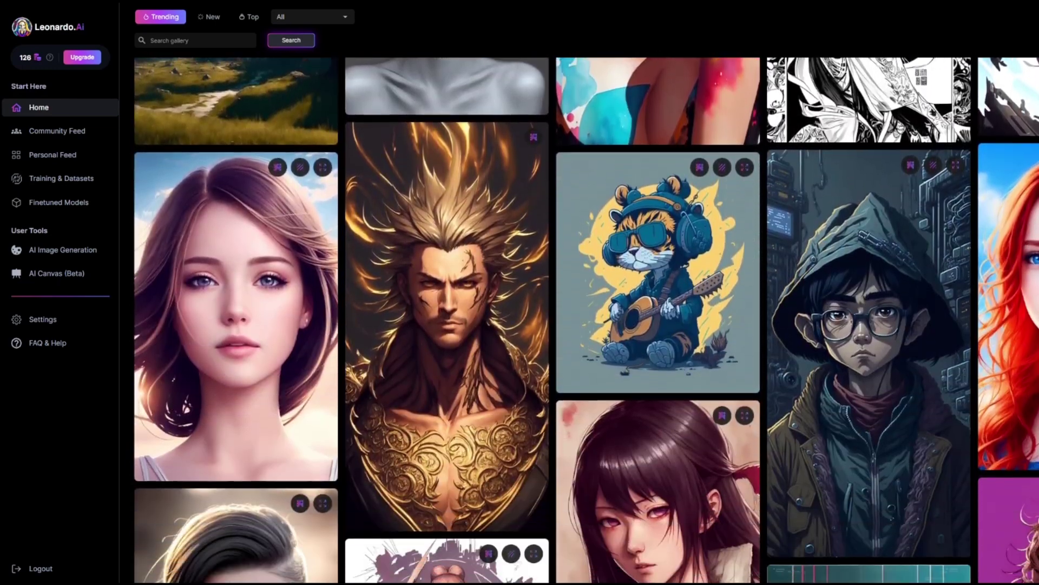
scroll(586, 319, "up", 2)
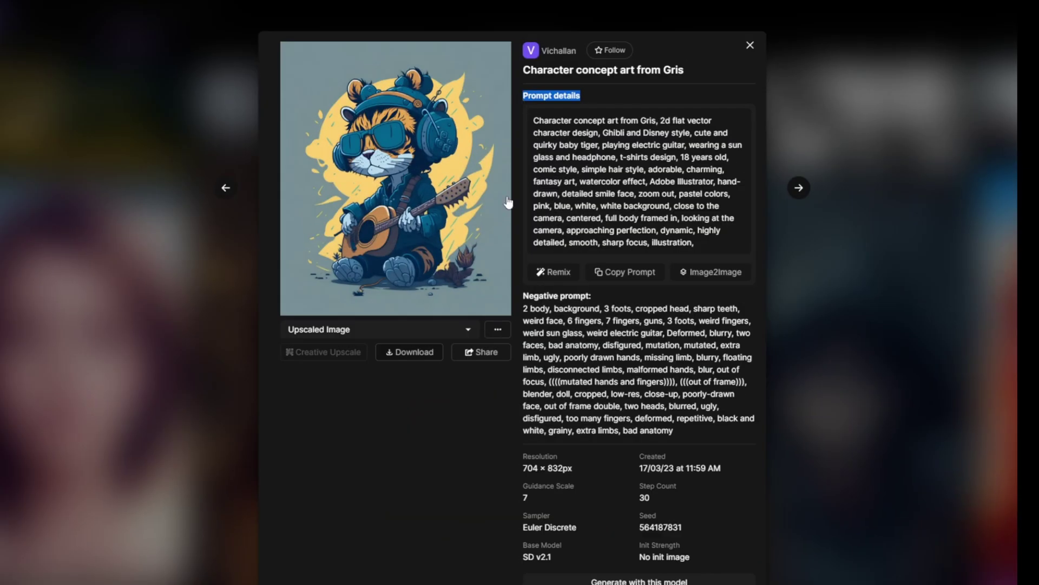
left_click_drag(592, 296, 523, 297)
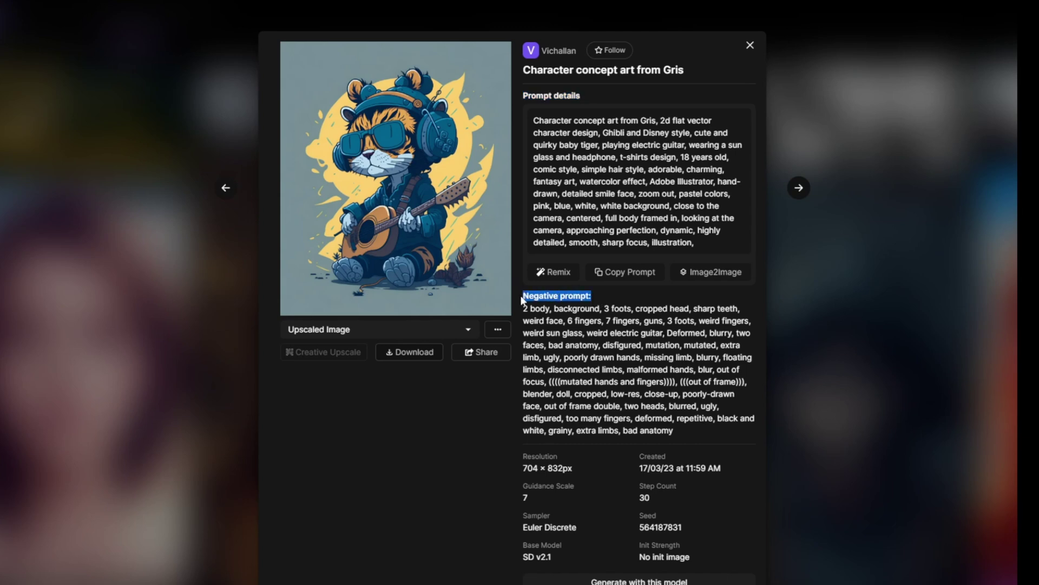
scroll(558, 369, "down", 2)
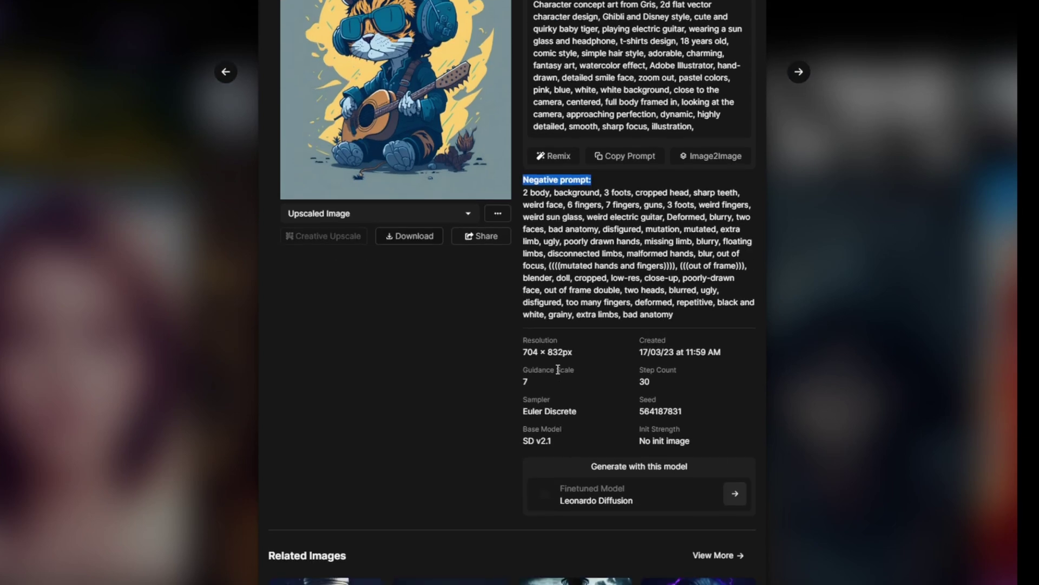
left_click_drag(524, 340, 568, 347)
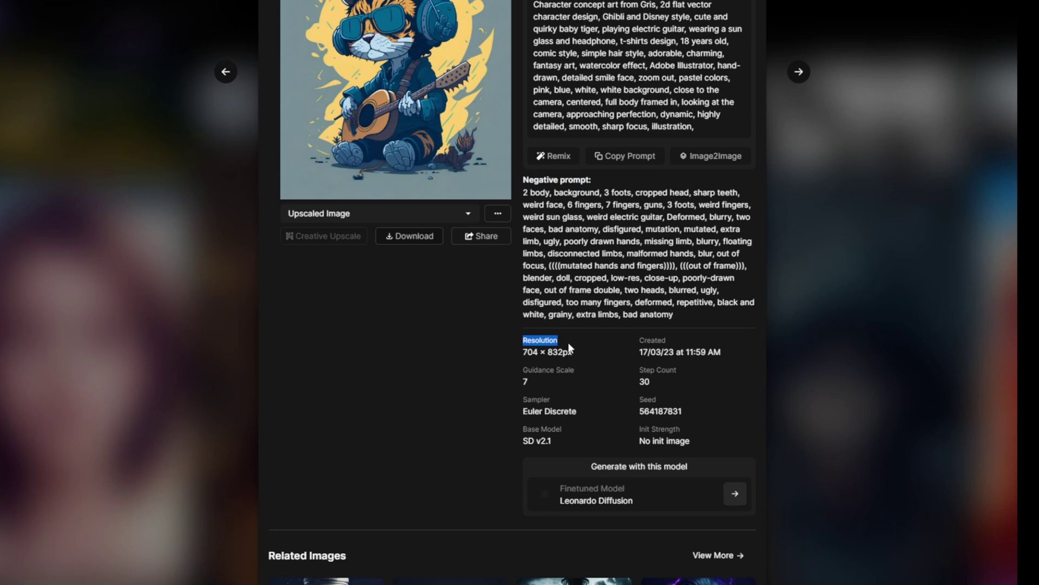
left_click_drag(639, 340, 677, 340)
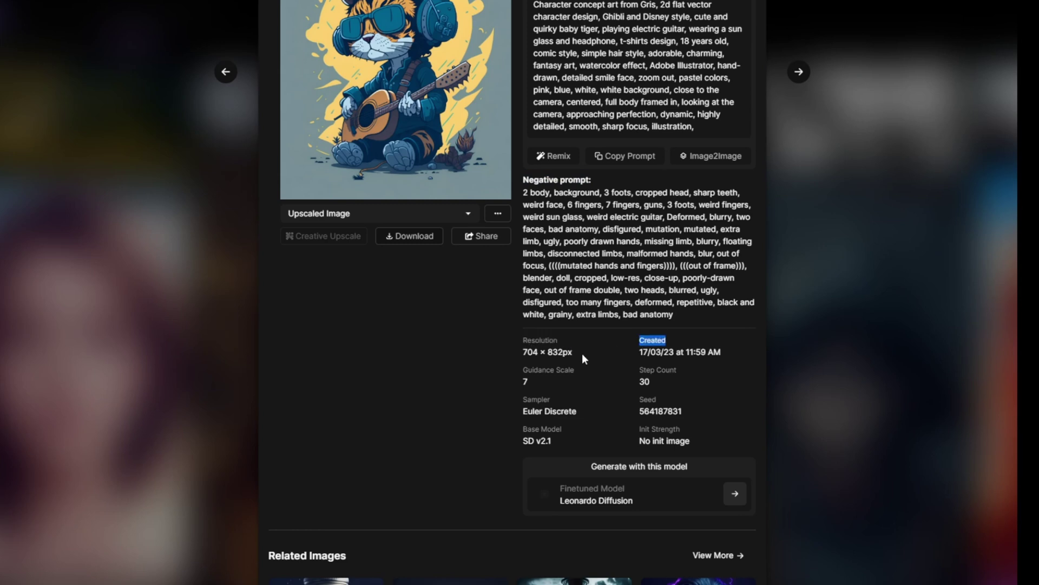
left_click_drag(529, 370, 546, 371)
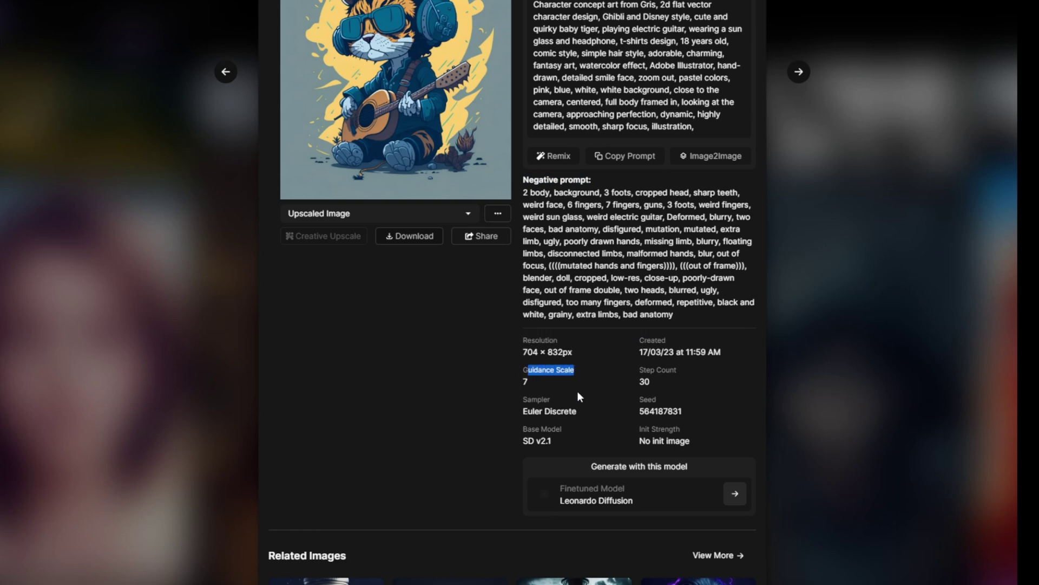
scroll(553, 459, "down", 1)
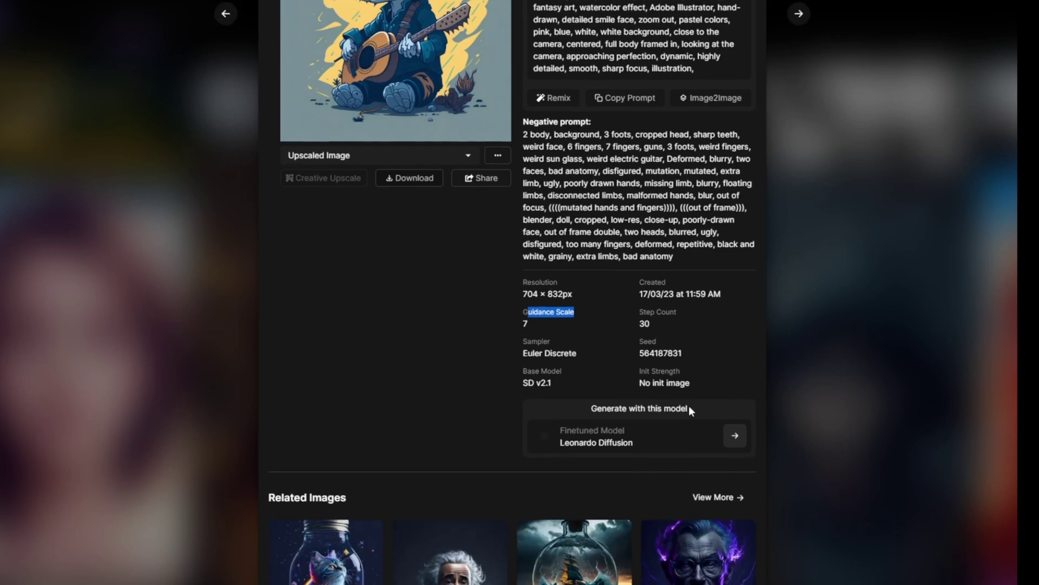
left_click_drag(689, 407, 605, 411)
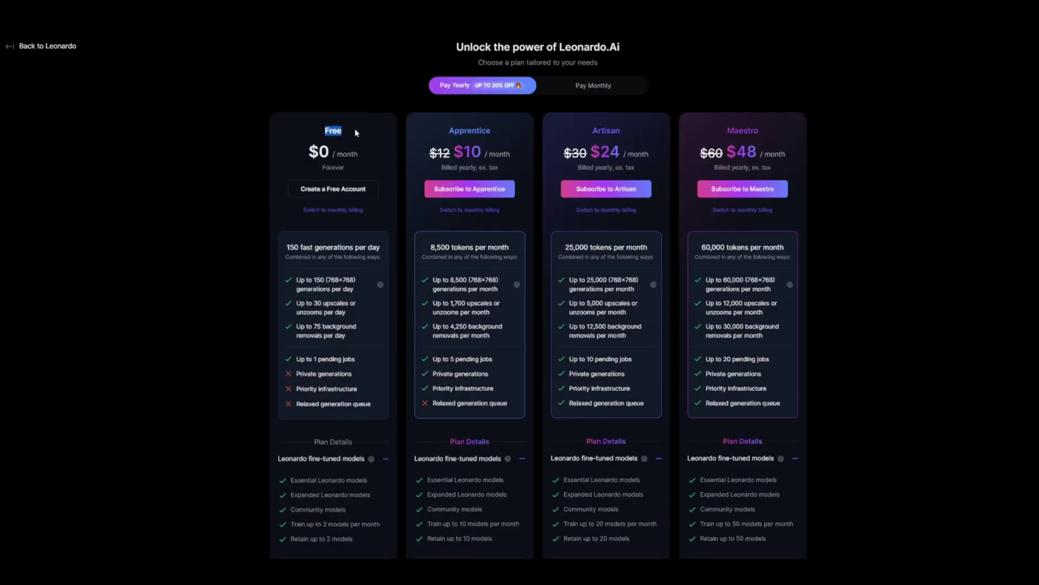
Highlight the Free plan's 150 daily generations and the $10, $24 and $48 monthly prices
left_click_drag(285, 252, 381, 252)
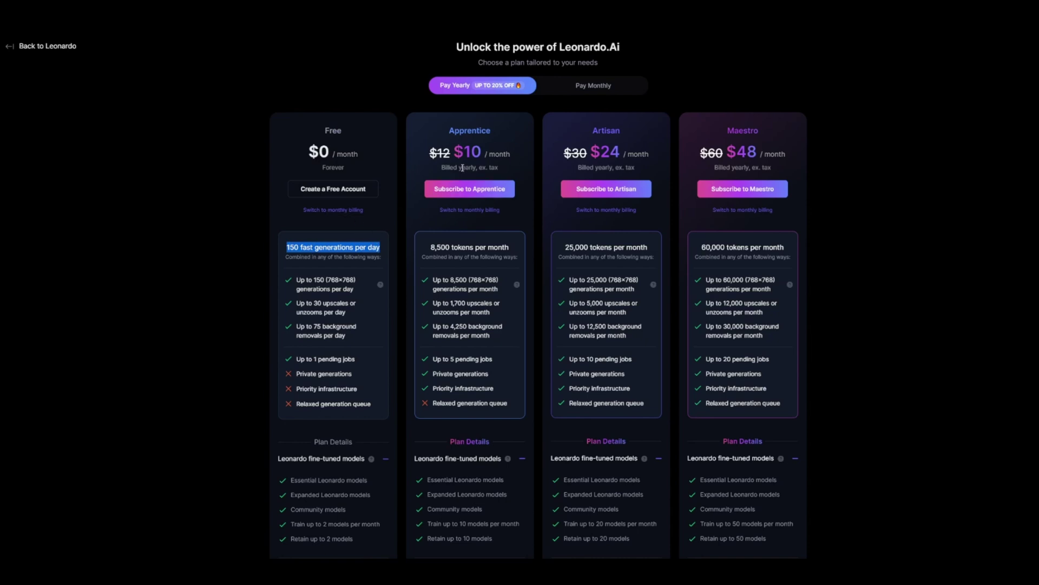
left_click_drag(454, 147, 513, 151)
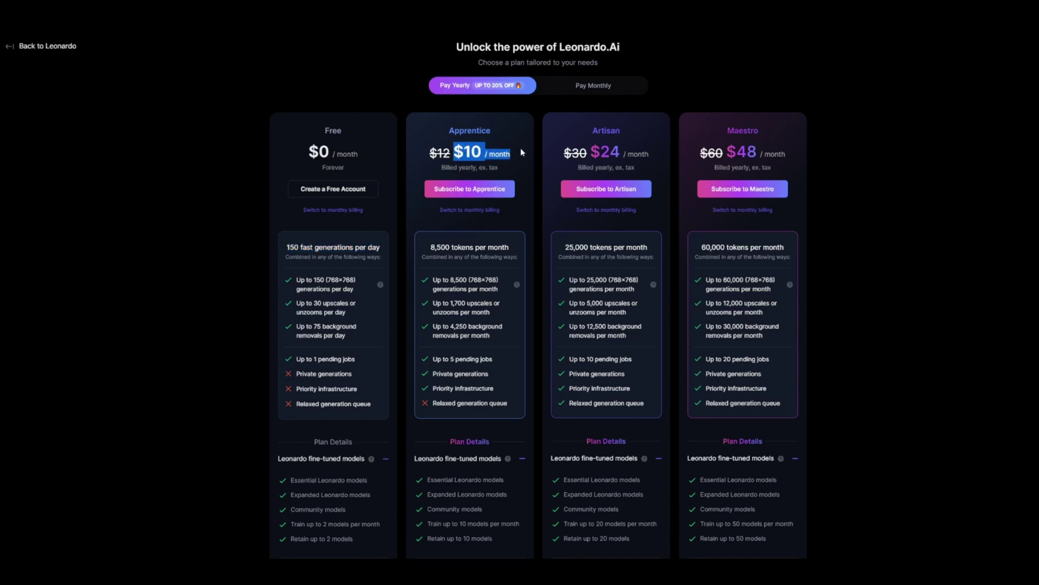
left_click_drag(590, 151, 648, 156)
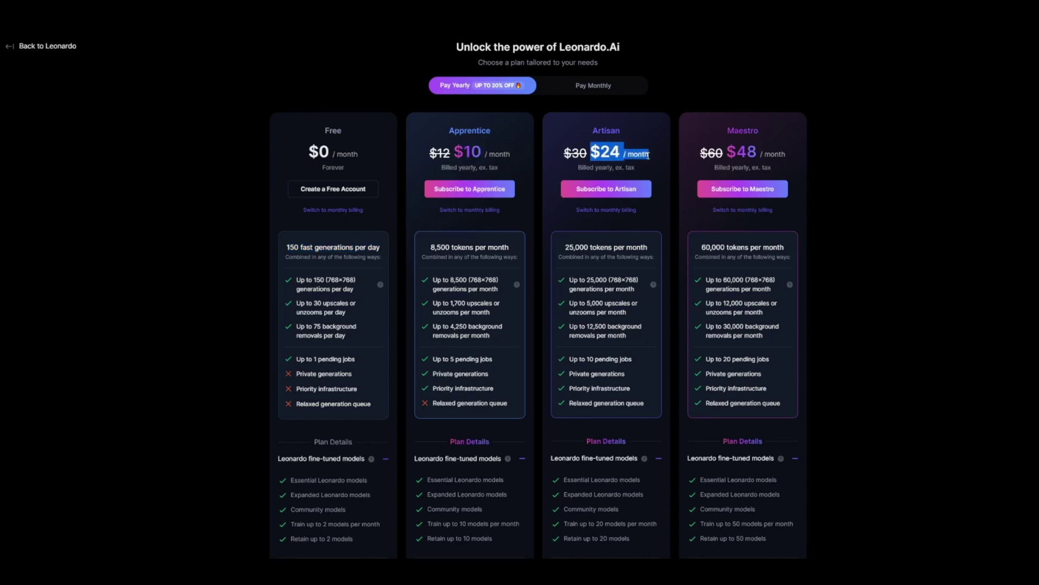
left_click_drag(727, 152, 786, 155)
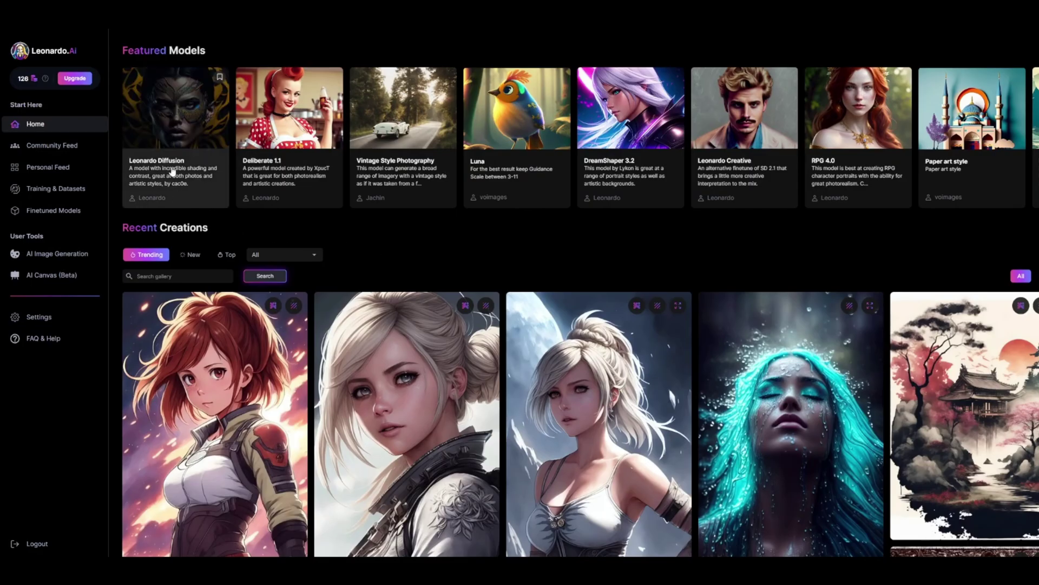
Open the Leonardo Diffusion model card and choose Generate with this Model
left_click(172, 166)
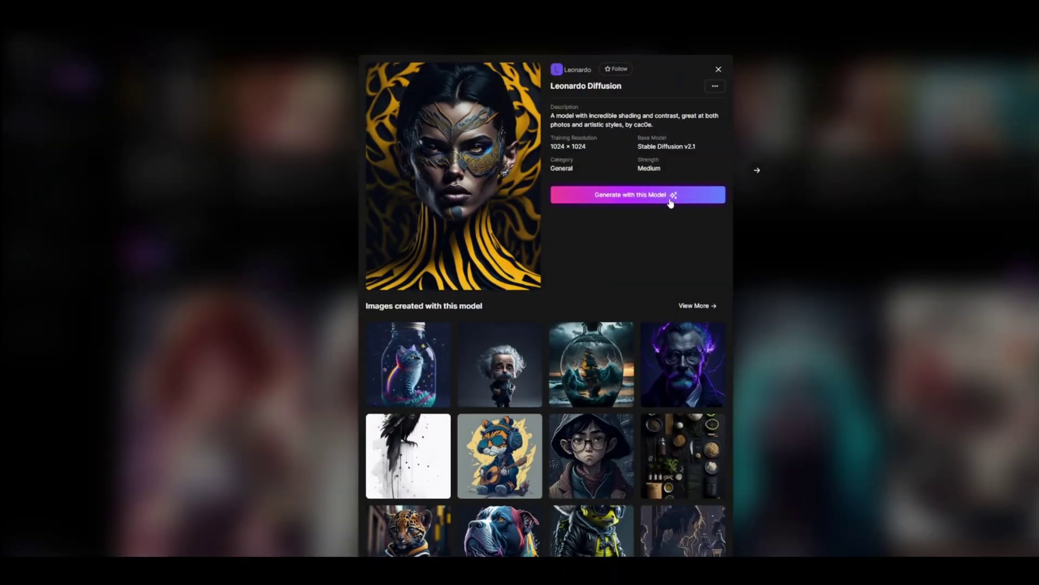
scroll(591, 240, "down", 1)
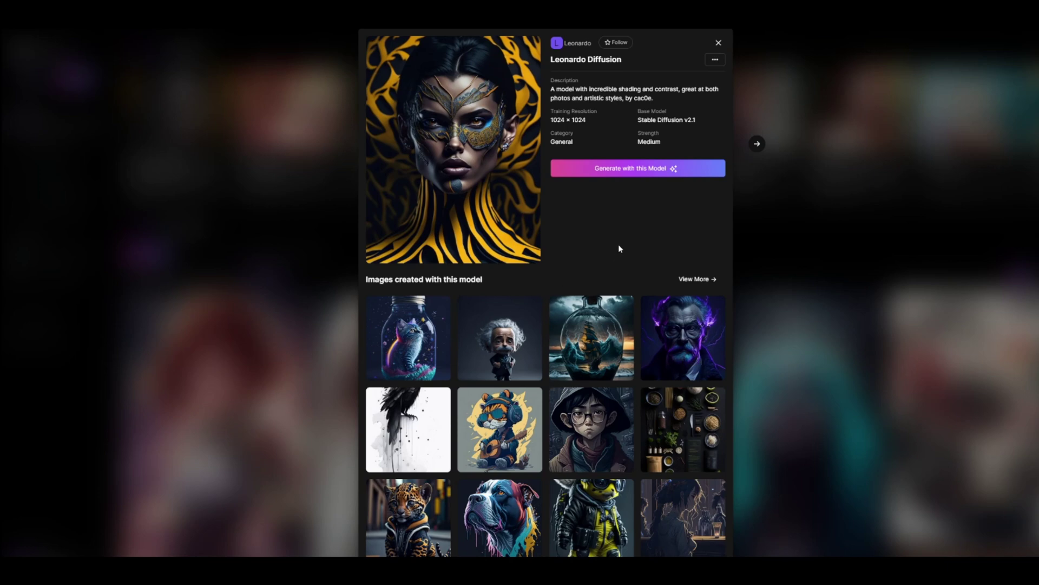
scroll(620, 248, "up", 1)
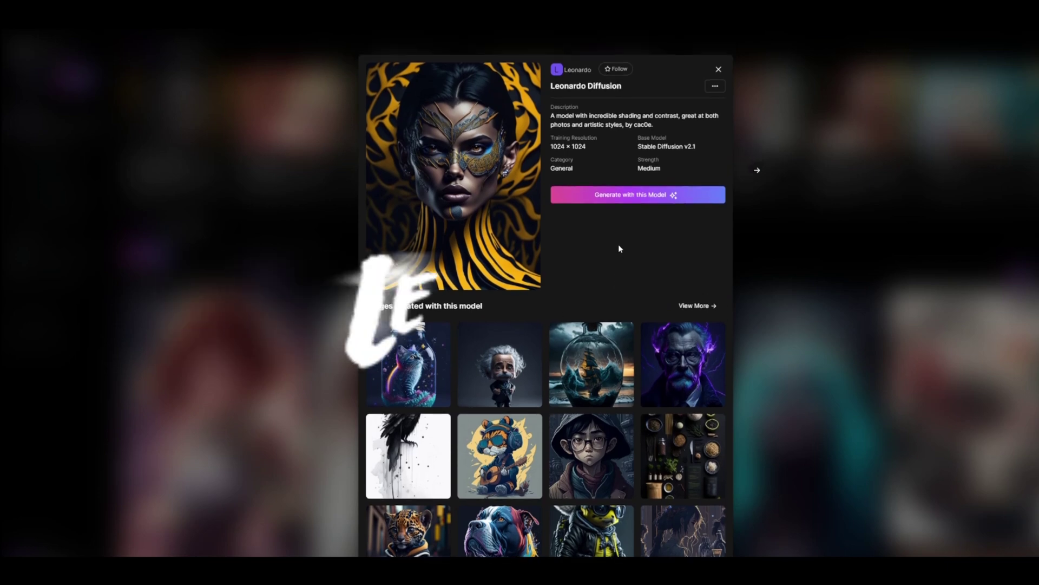
left_click(626, 196)
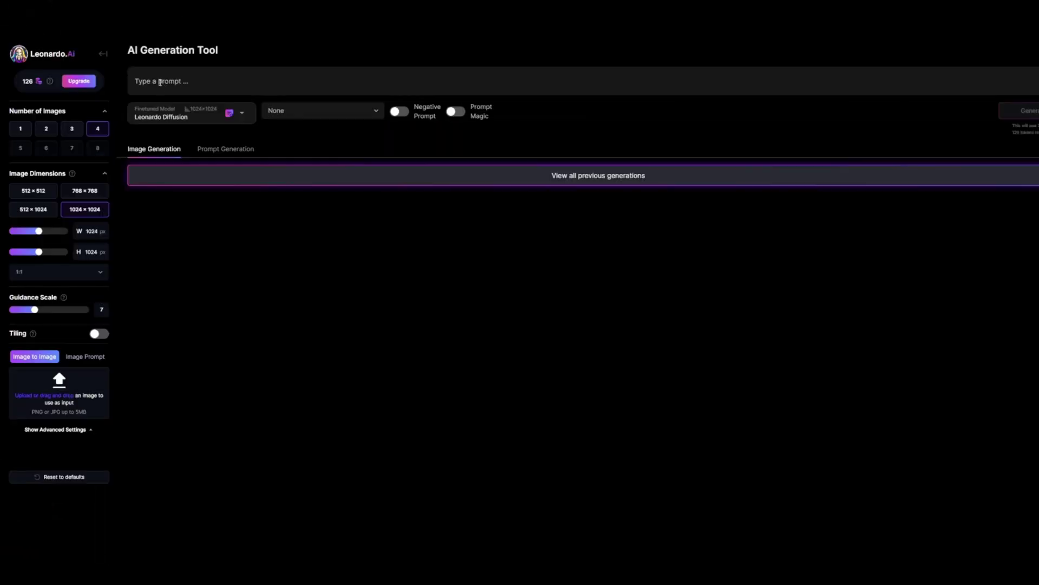
Paste the golden retriever, American flag and colonial building prompt into the prompt box
type("A loyal golden retriever with an American flag flying behind it, standing in front of a historic colonial building with brick walls and white columns")
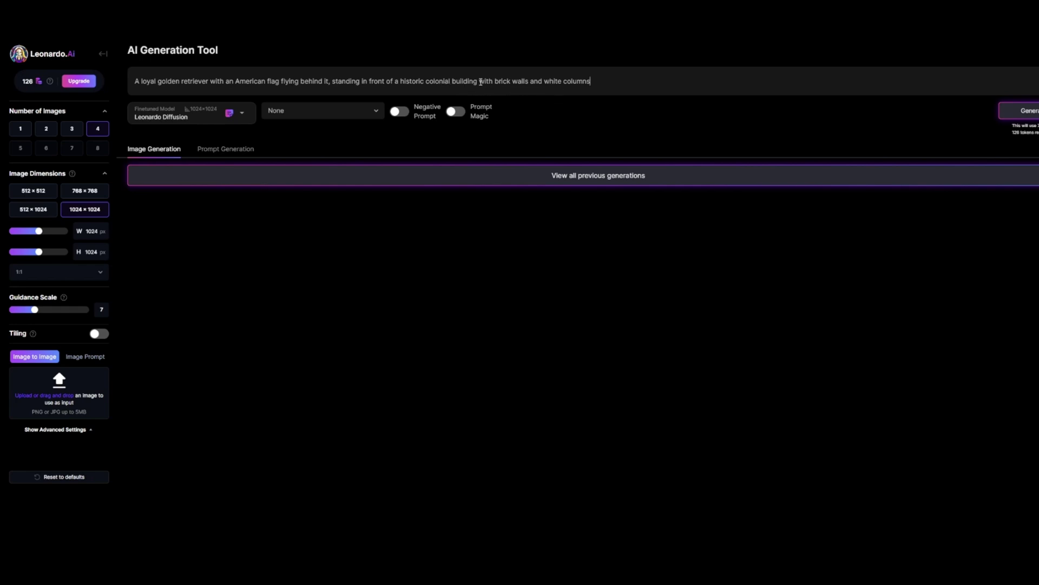
mouse_move(470, 115)
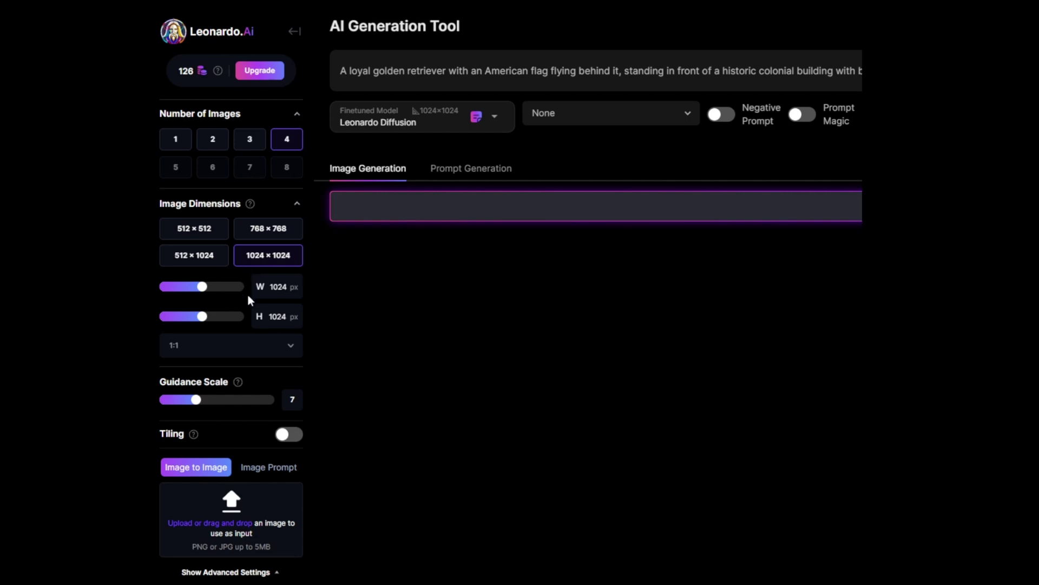
left_click(293, 348)
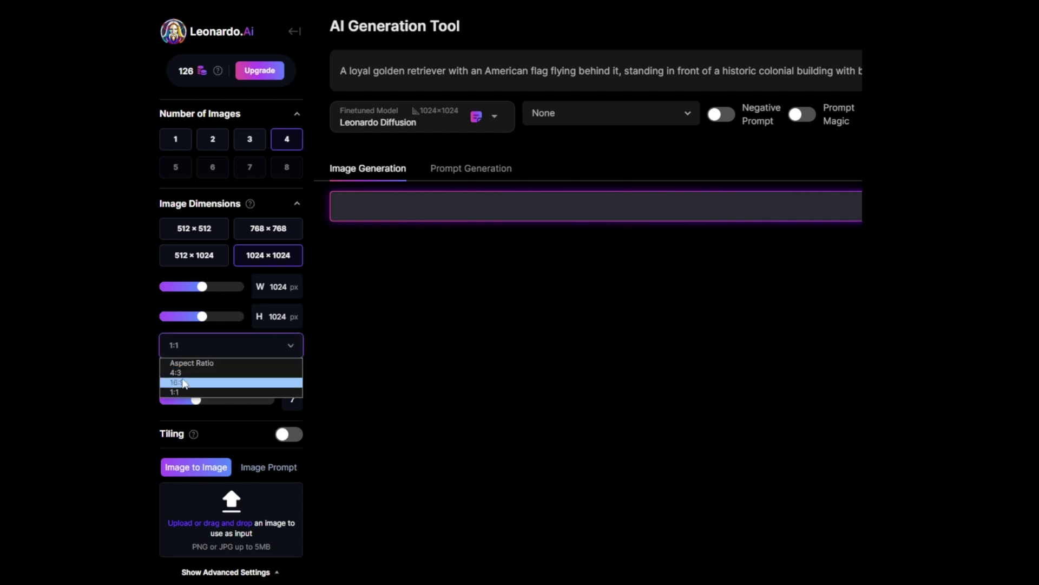
left_click(293, 350)
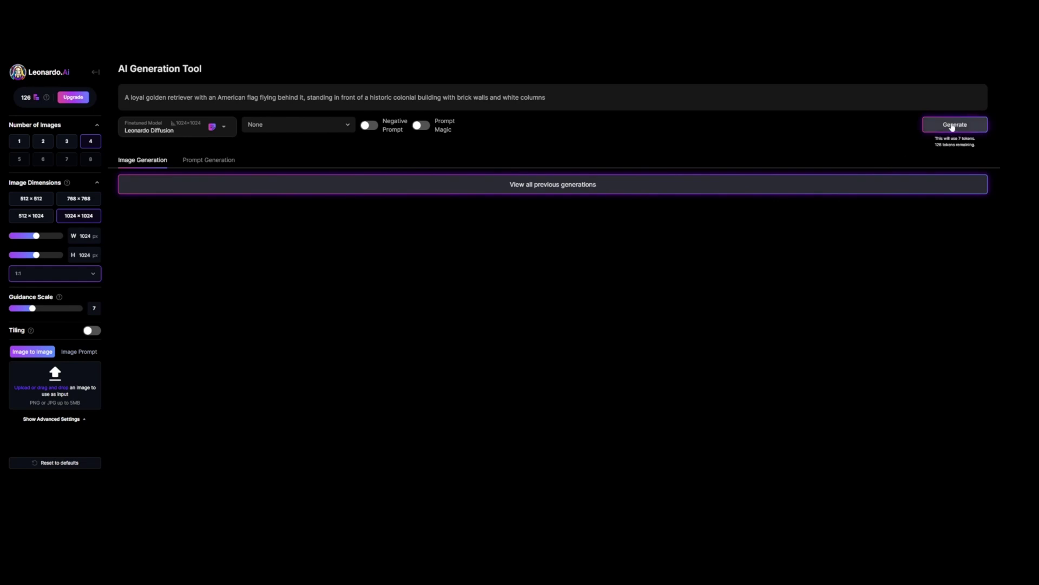
Generate four 1024×1024 golden retriever images
left_click(952, 126)
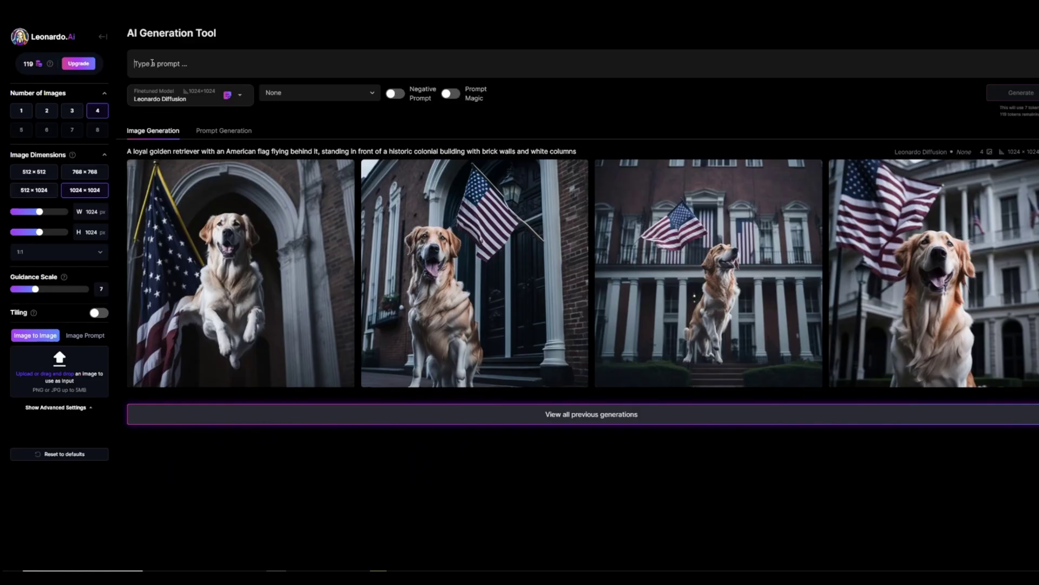
Generate four baby tiger images with Prompt Magic on, then alternate-upscale the striped tiger
type("A lovable character of a fluffy cute baby tiger with four legs pastel light grey color, little ears")
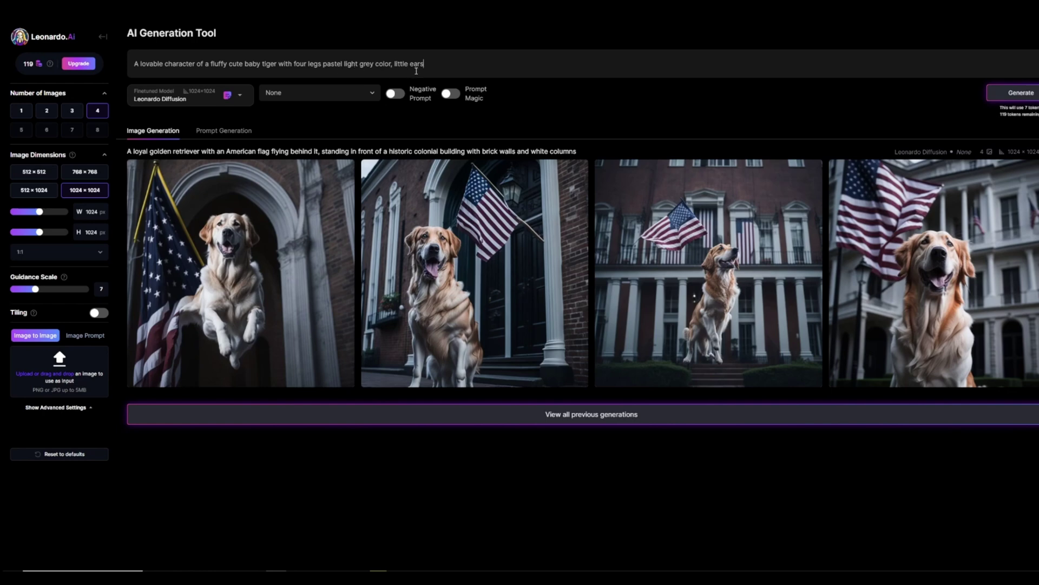
left_click(459, 100)
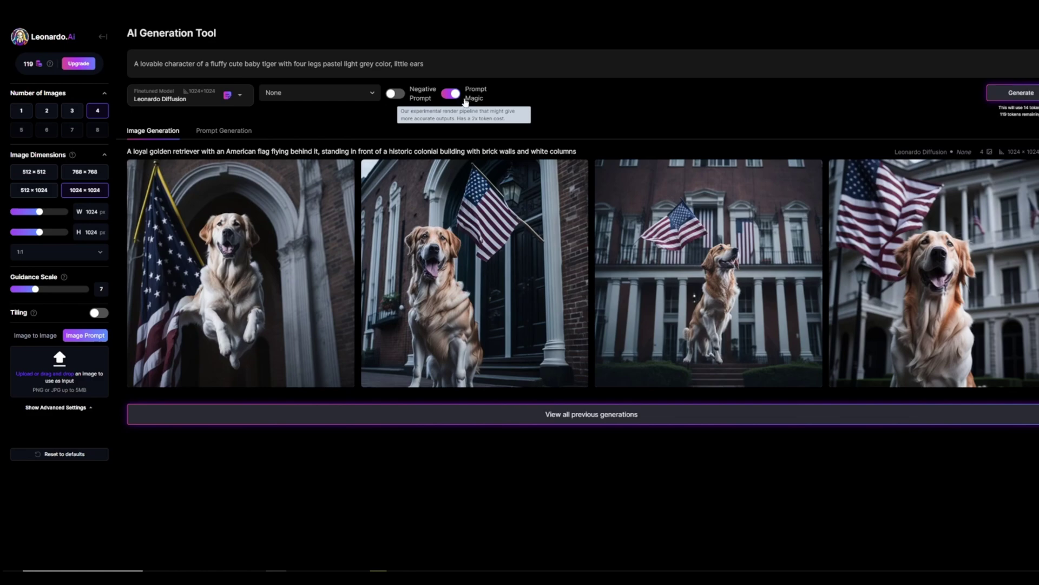
left_click(1022, 94)
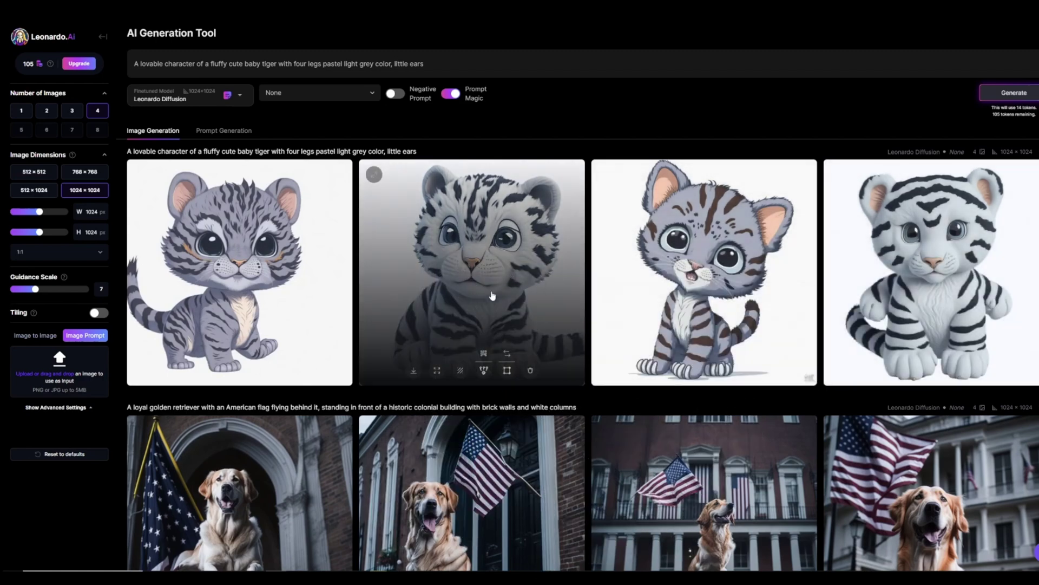
left_click(485, 372)
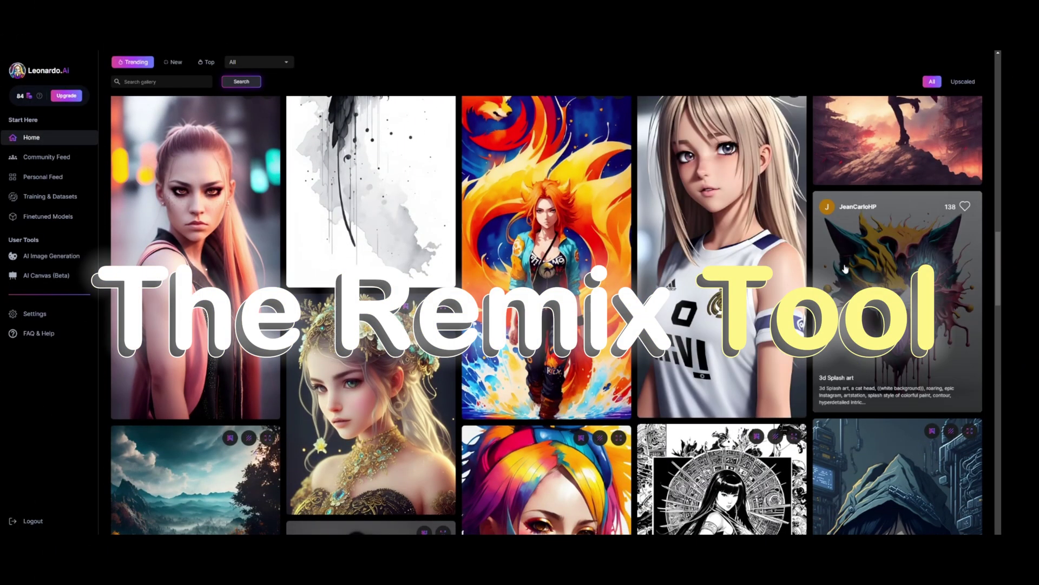
Remix the community 3d Splash art cat head image into the generation tool
left_click(869, 267)
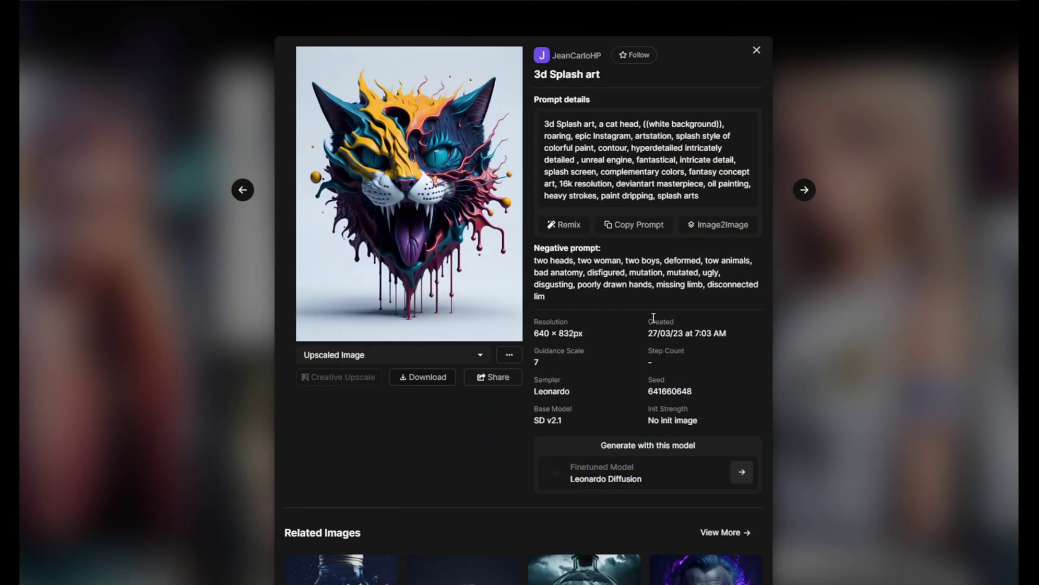
left_click(564, 224)
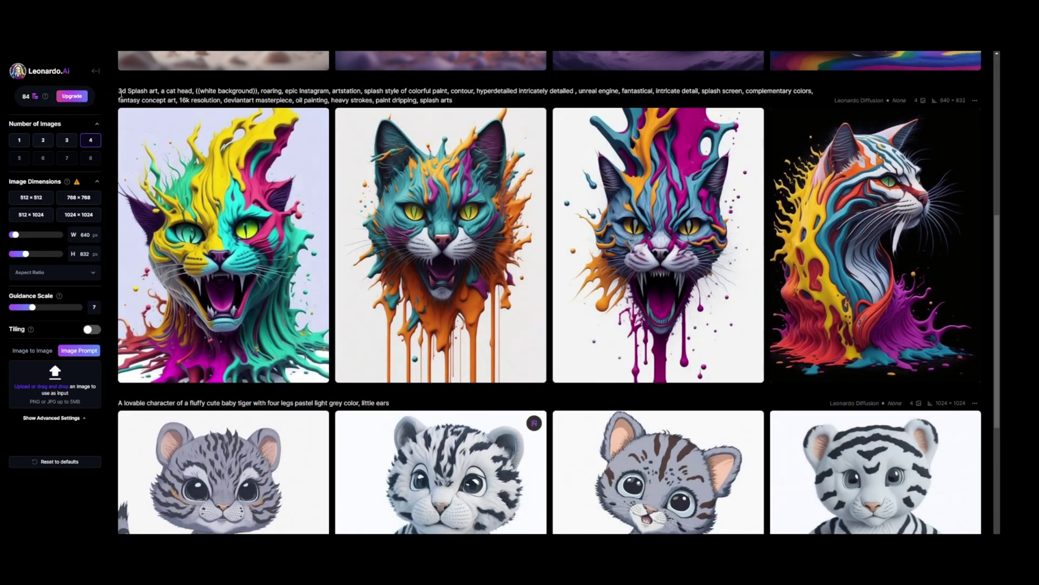
Look over the four remixed 3D splash-art cat heads, then go back to the Home trending gallery
mouse_move(192, 134)
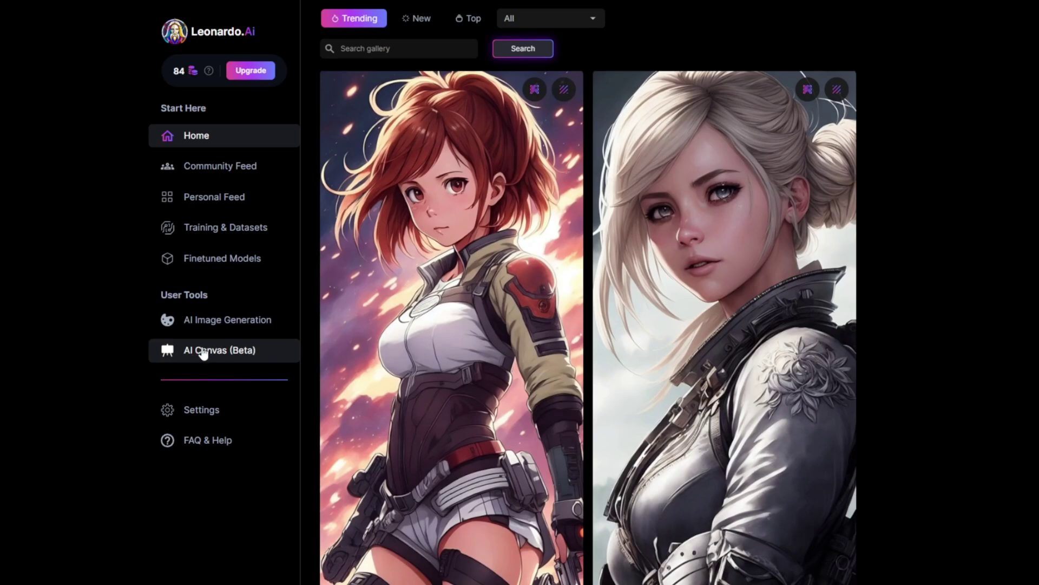
Open the treehouse in AI Canvas, shrink it, and frame its upper-right edge
left_click(239, 351)
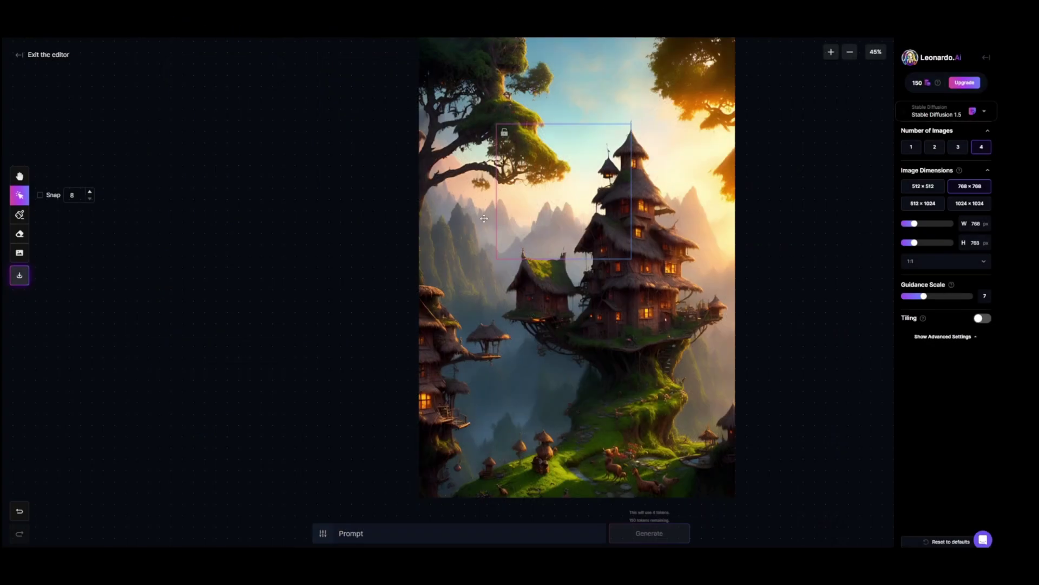
left_click_drag(484, 218, 393, 248)
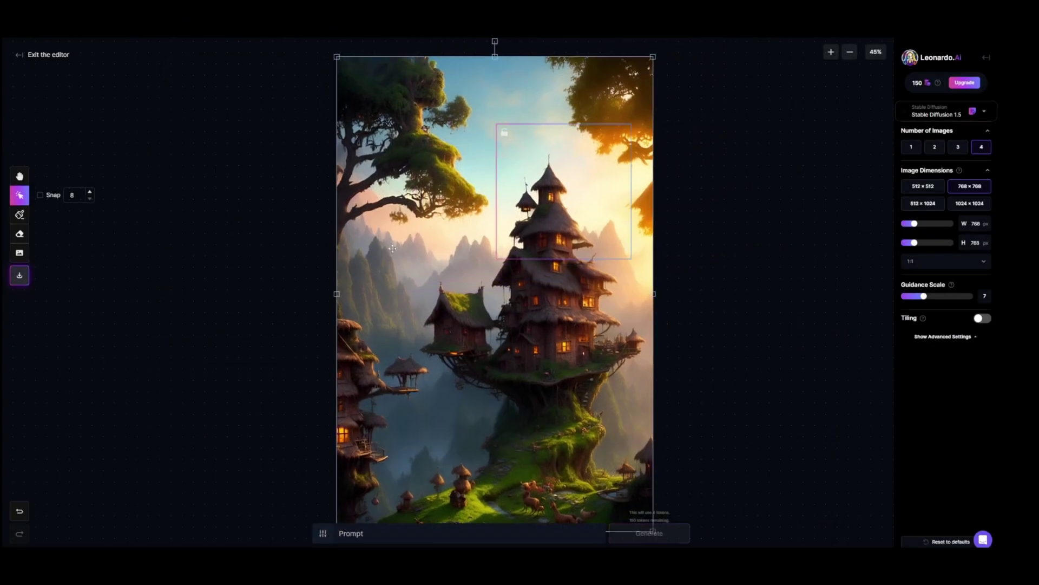
left_click_drag(653, 56, 545, 209)
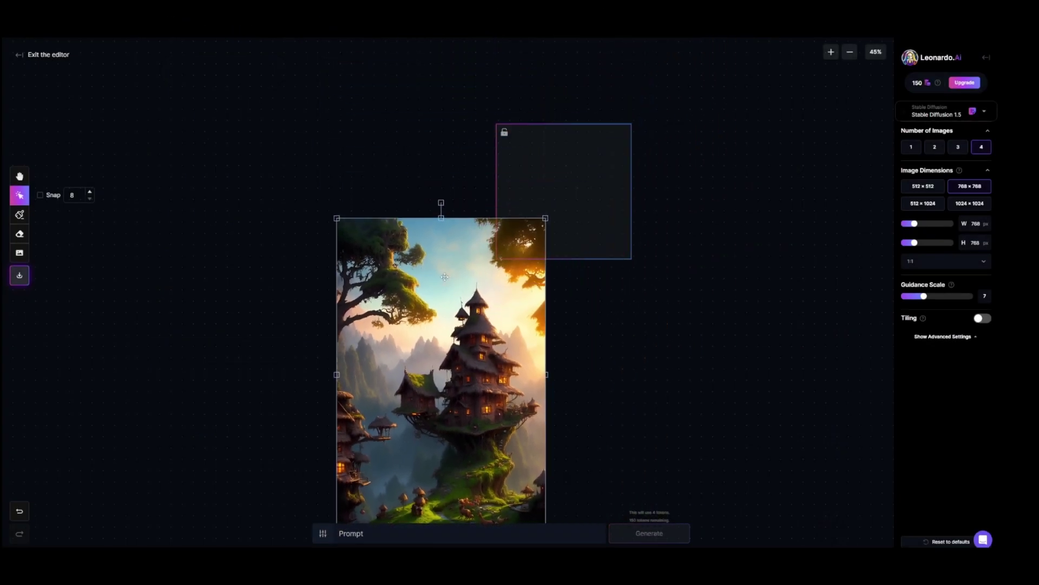
left_click_drag(444, 275, 454, 161)
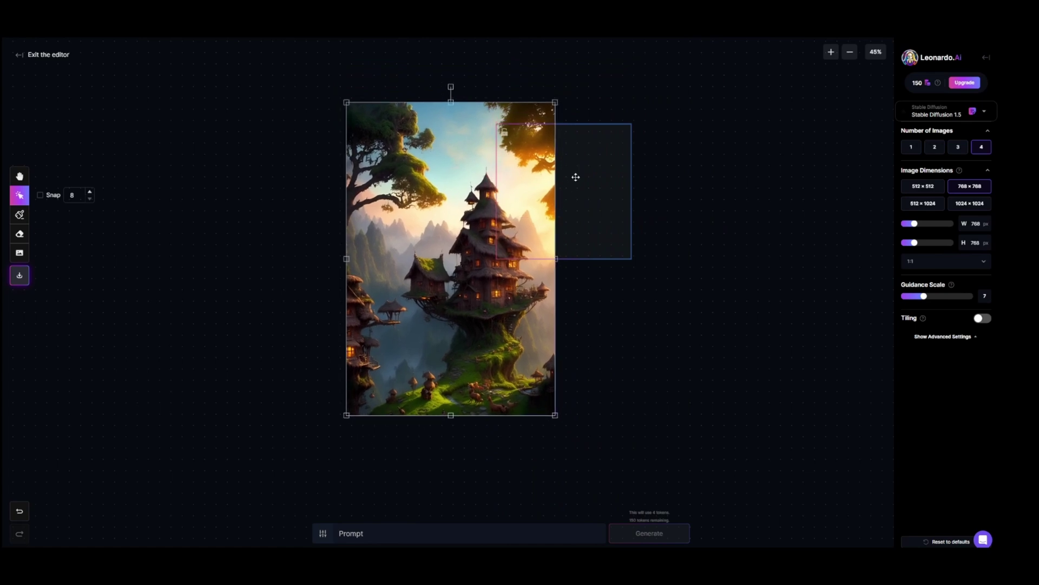
left_click_drag(589, 188, 557, 171)
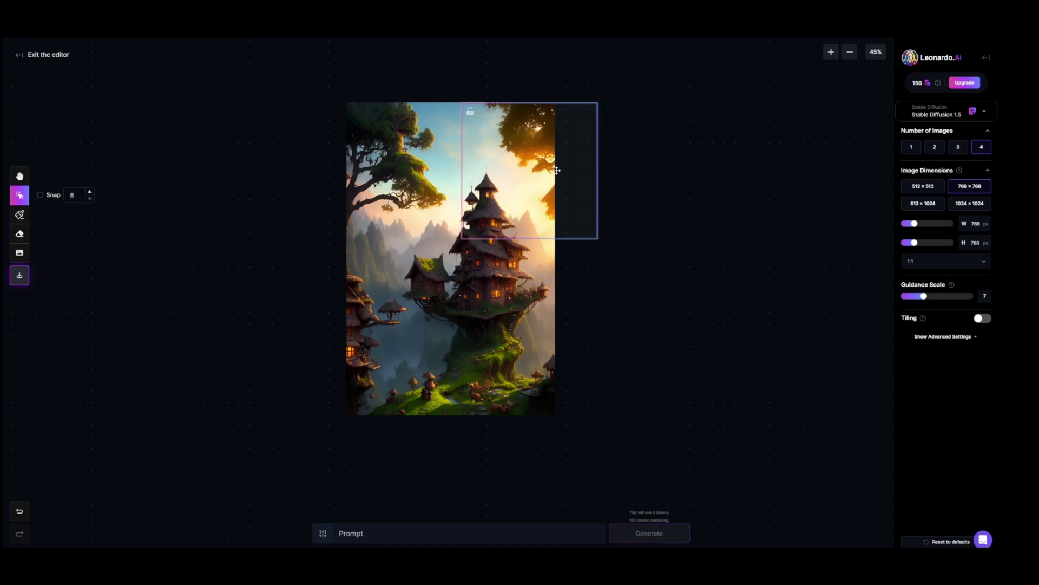
Generate fills from the pasted photo-real sunset prompt and accept one for the upper right
left_click(392, 529)
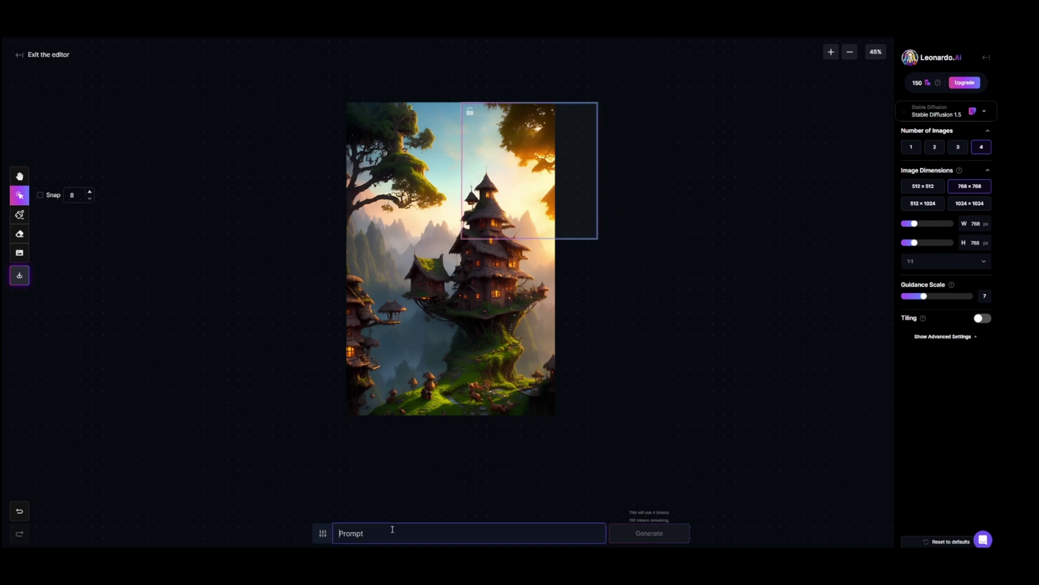
type("photo real, sunset, detailed, high contrast, denoised, centered, michael whelan")
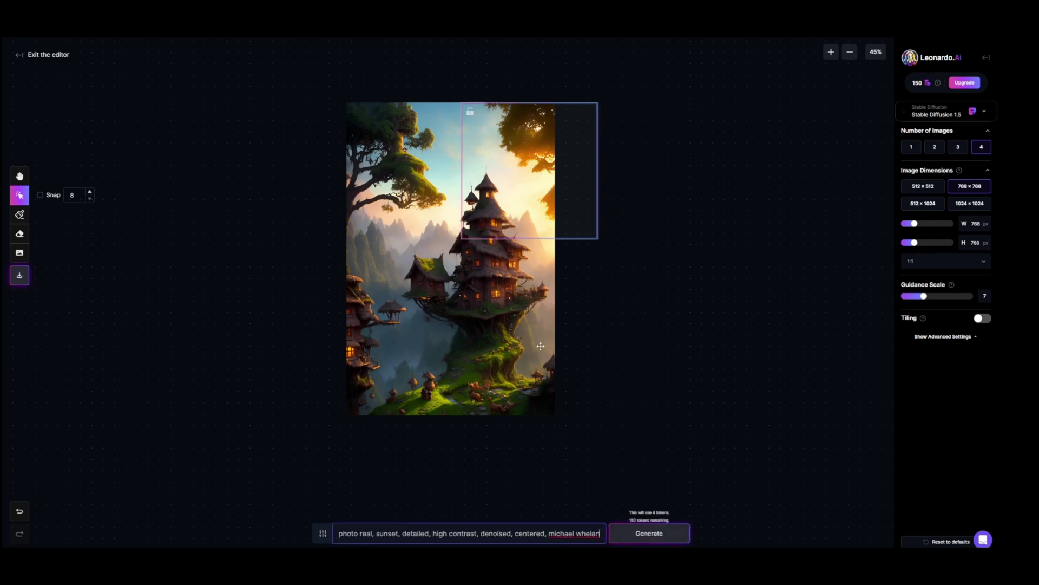
left_click(650, 534)
left_click(521, 251)
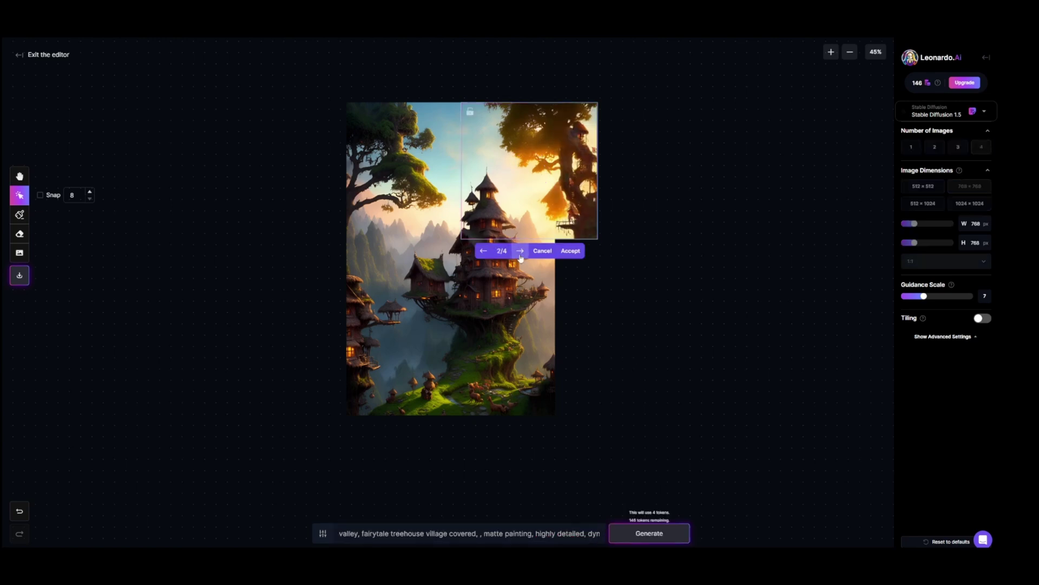
left_click(521, 250)
left_click(570, 250)
Generate fills for the lower-right area and browse the four options
left_click_drag(578, 238, 581, 373)
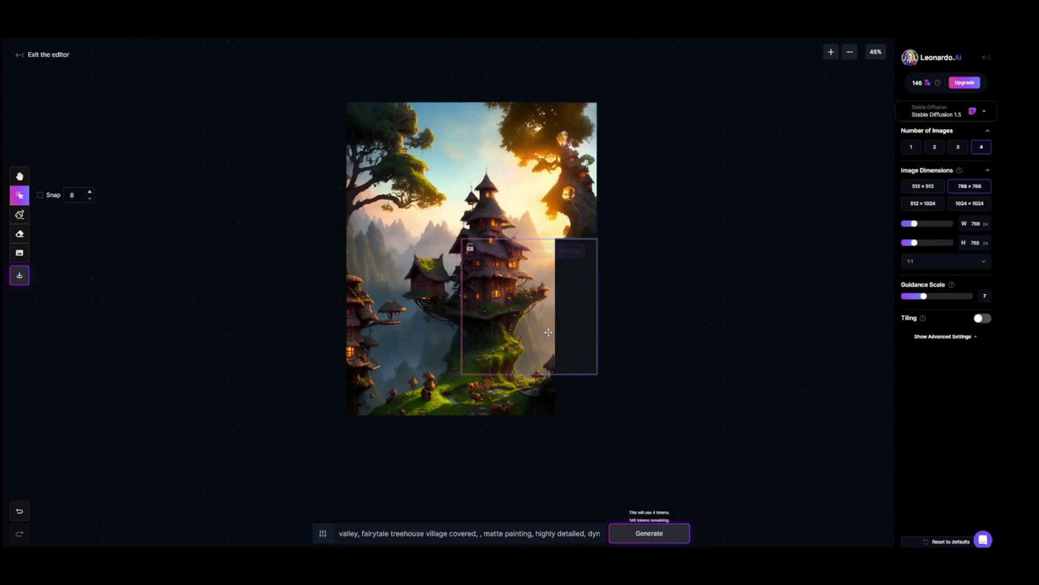
left_click(657, 535)
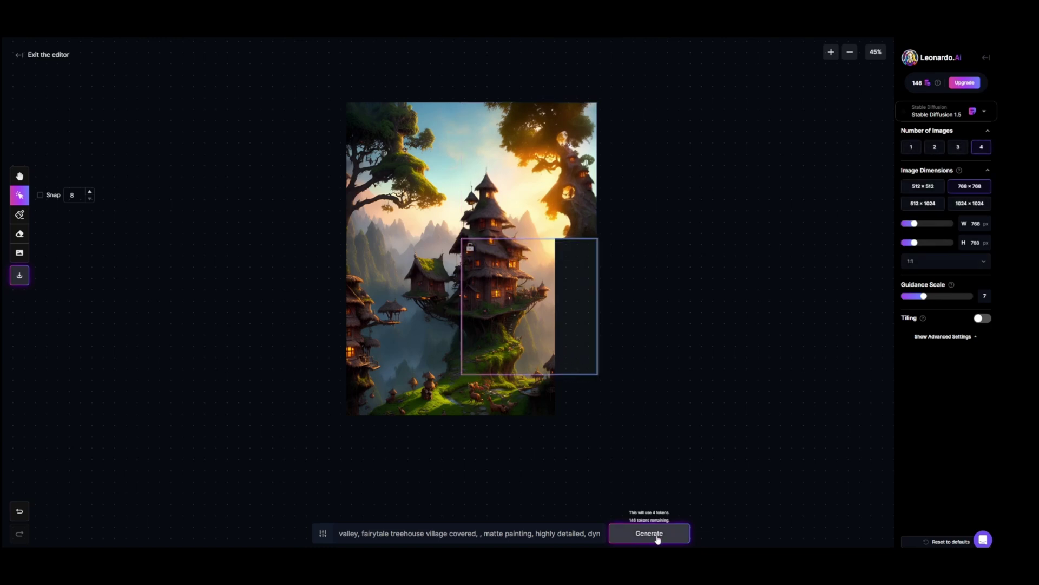
left_click(522, 387)
left_click(522, 388)
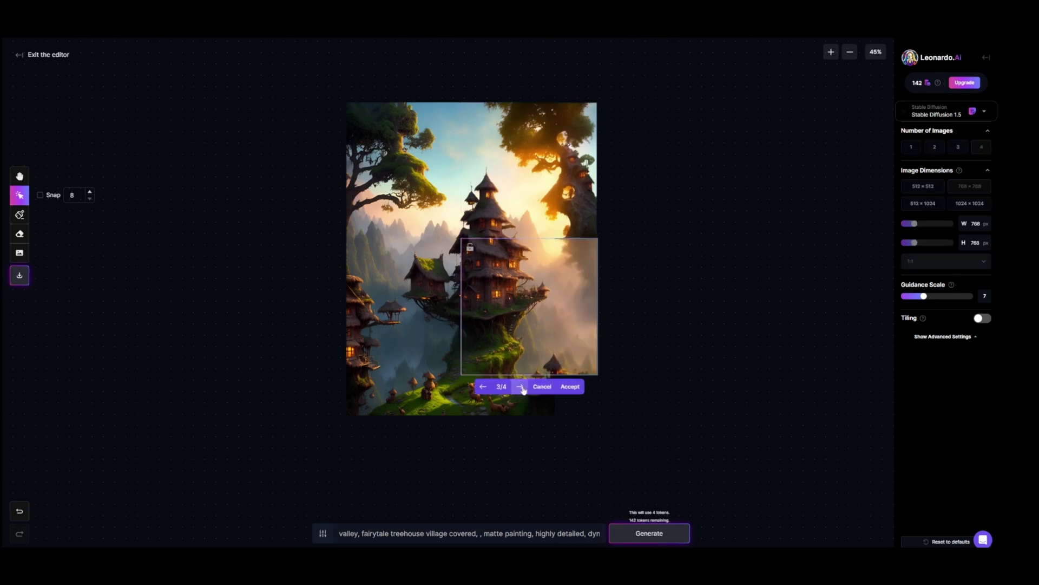
left_click(521, 387)
left_click(521, 387)
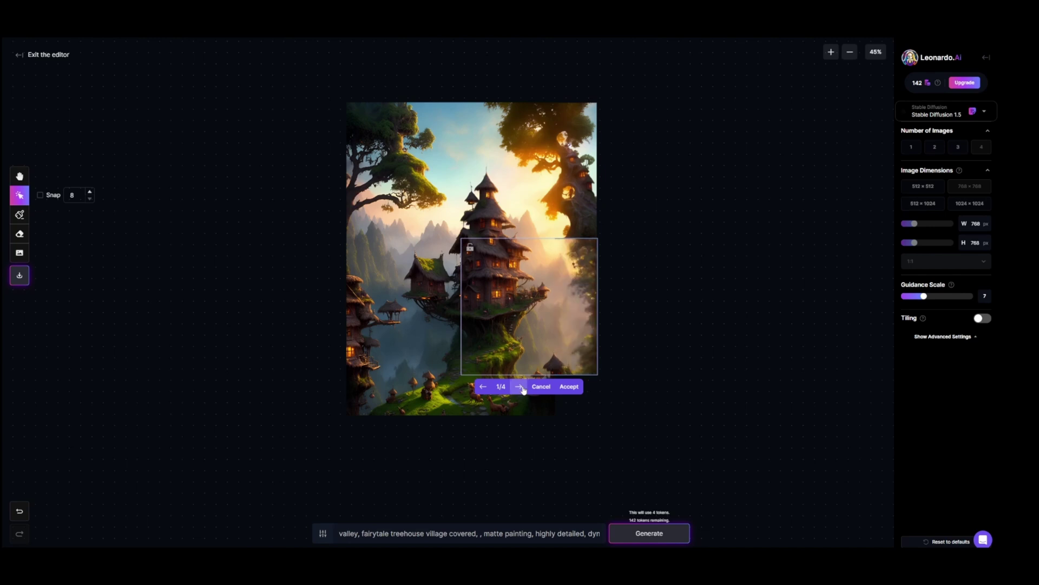
Accept the first lower-right fill and brush-mask the tower's upper roof for regeneration
left_click(570, 387)
left_click_drag(558, 320, 554, 361)
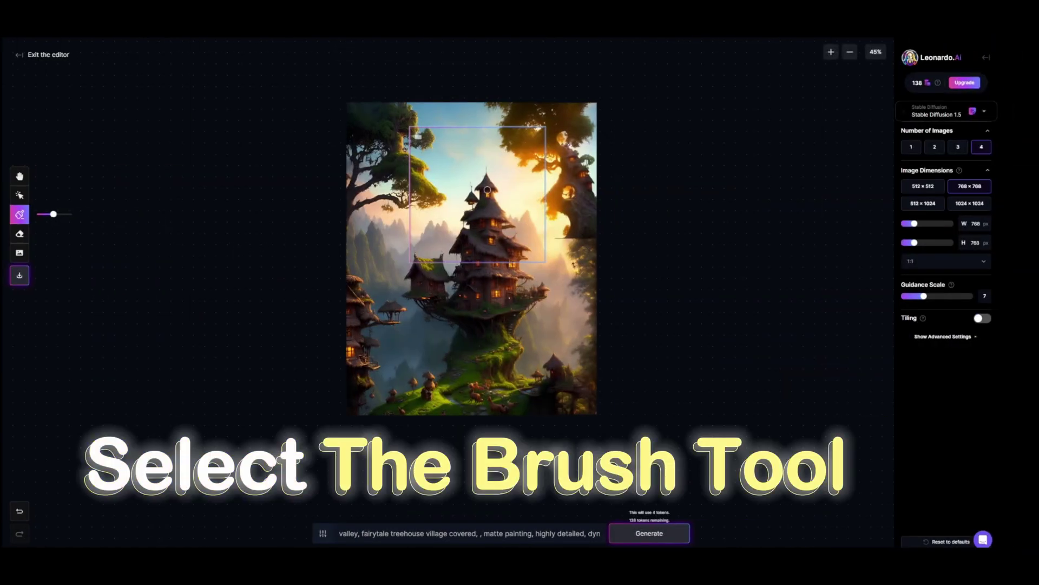
mouse_move(497, 173)
left_mouse_down()
mouse_move(475, 187)
mouse_move(490, 193)
mouse_move(499, 181)
mouse_move(463, 208)
mouse_move(478, 195)
mouse_move(466, 193)
mouse_move(495, 183)
mouse_move(496, 209)
mouse_move(458, 228)
left_mouse_up()
key("v")
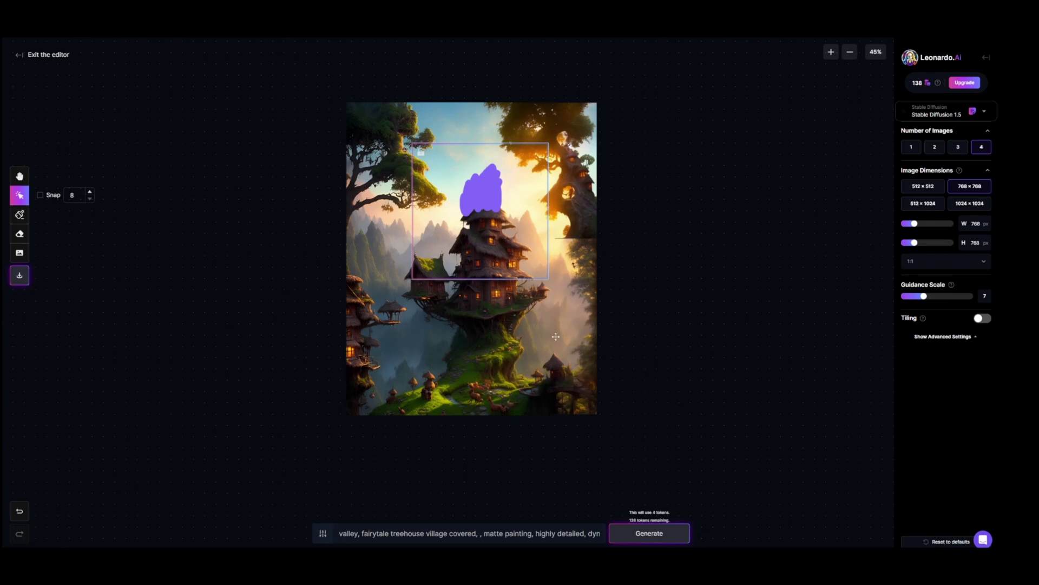
Regenerate the masked tower top and browse the four taller-spire variants
left_click(663, 530)
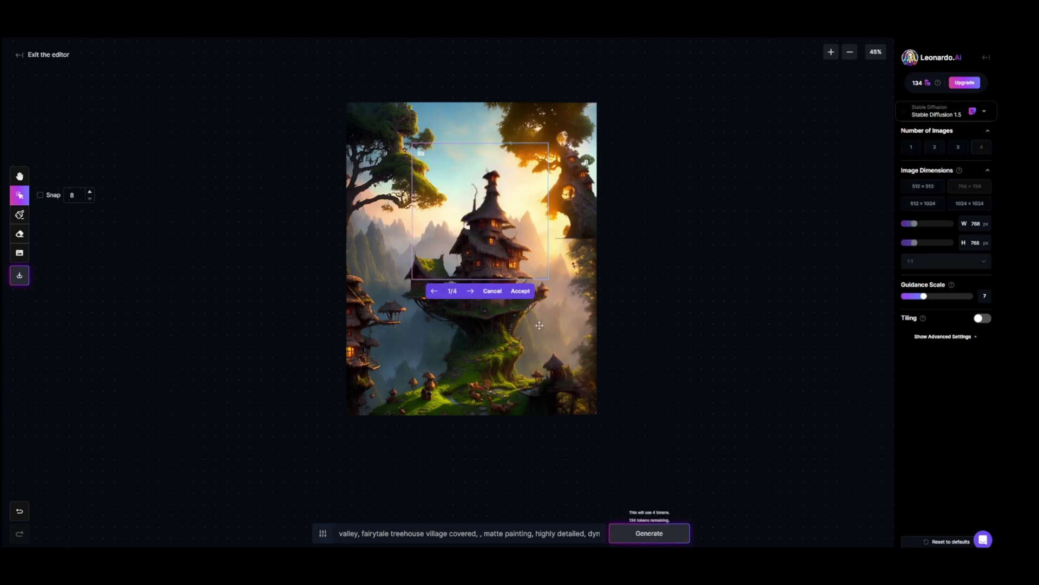
left_click(471, 292)
left_click(472, 292)
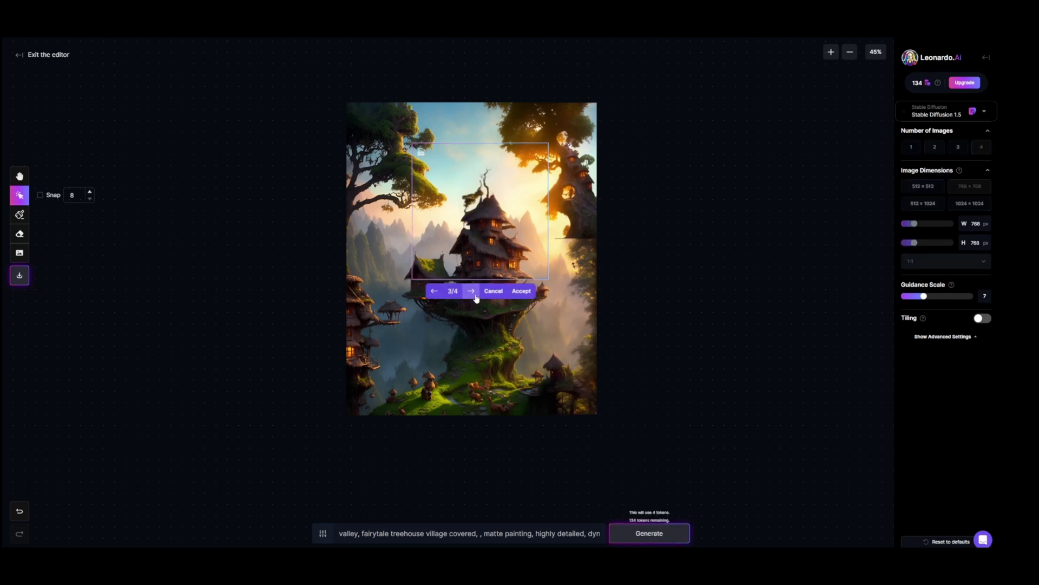
left_click(471, 293)
left_click(472, 292)
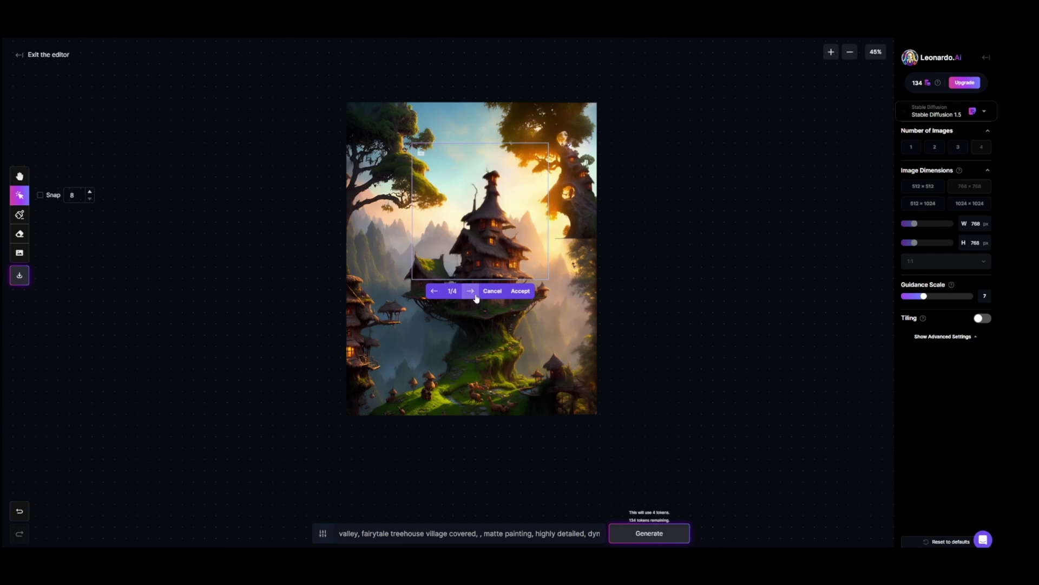
left_click(471, 292)
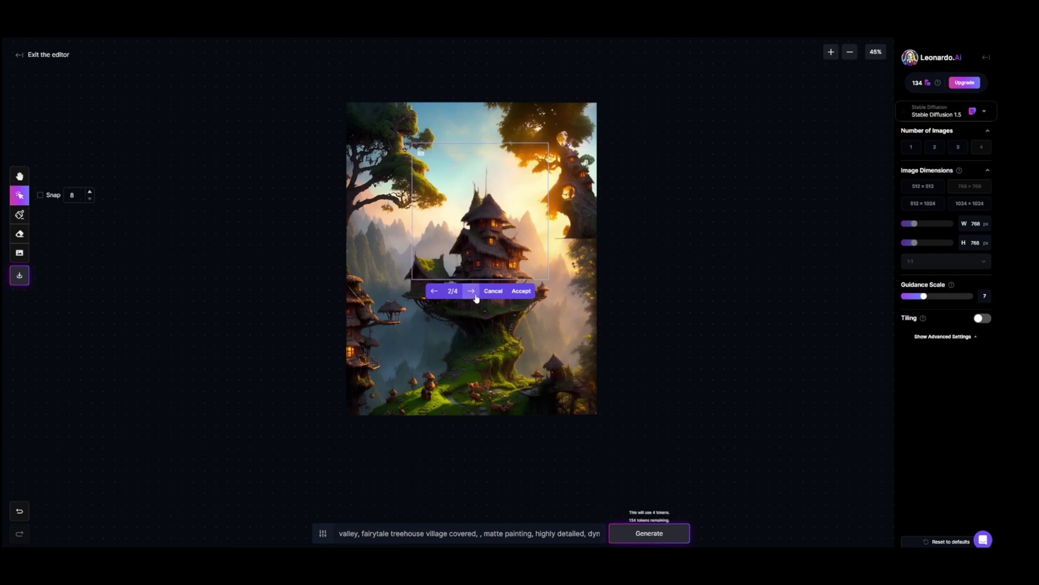